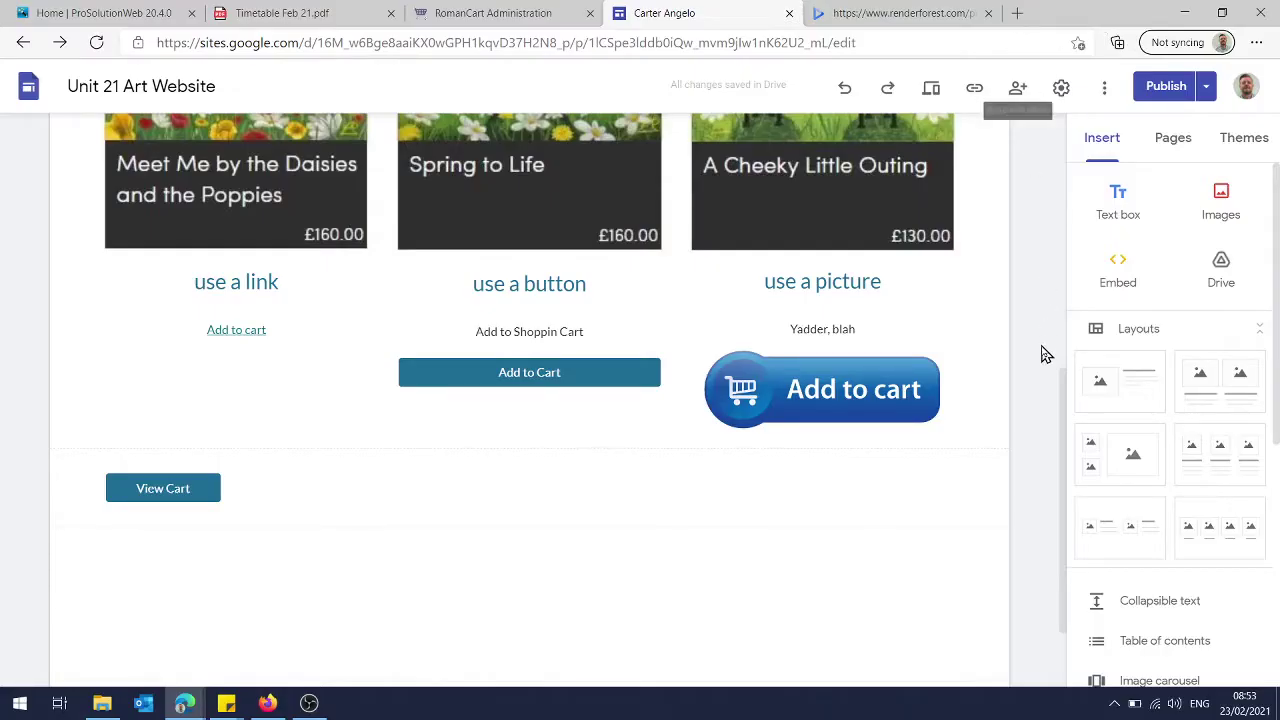
Examine the Shop 2 page in the editor and in preview, checking the link, button and picture cart options under the paintings
drag(1065, 398, 1064, 138)
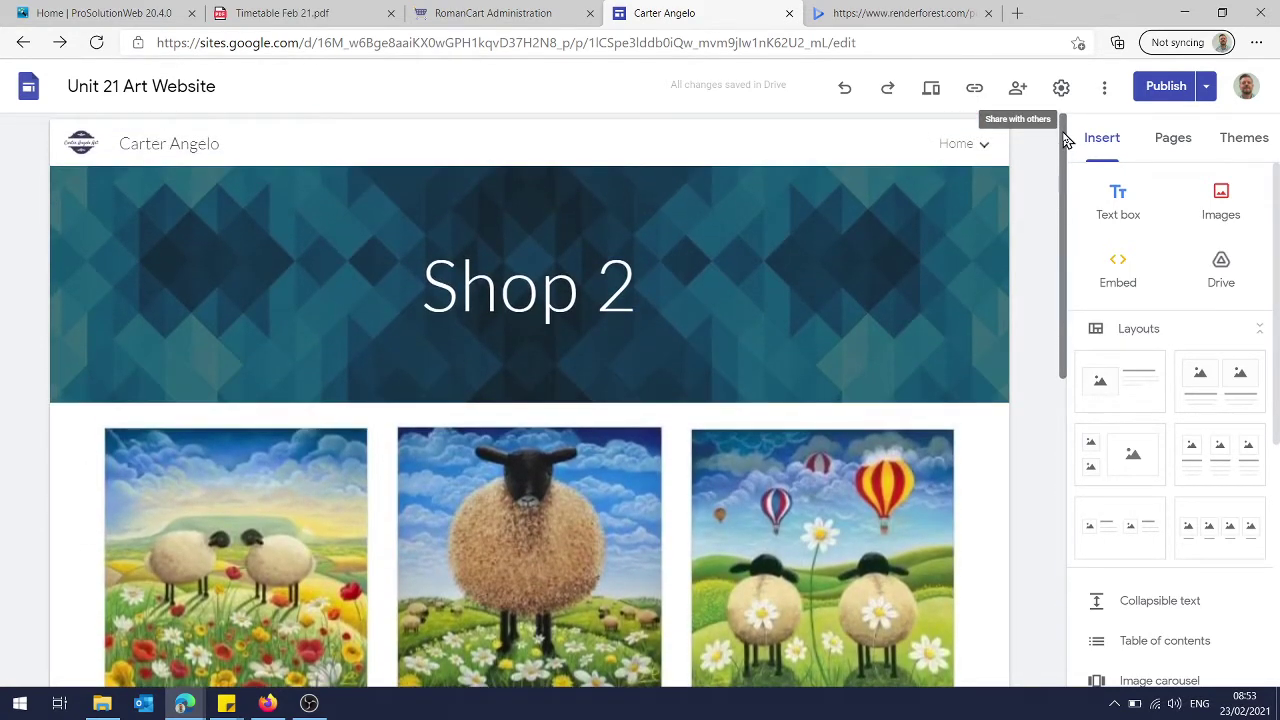
drag(1066, 140, 1066, 245)
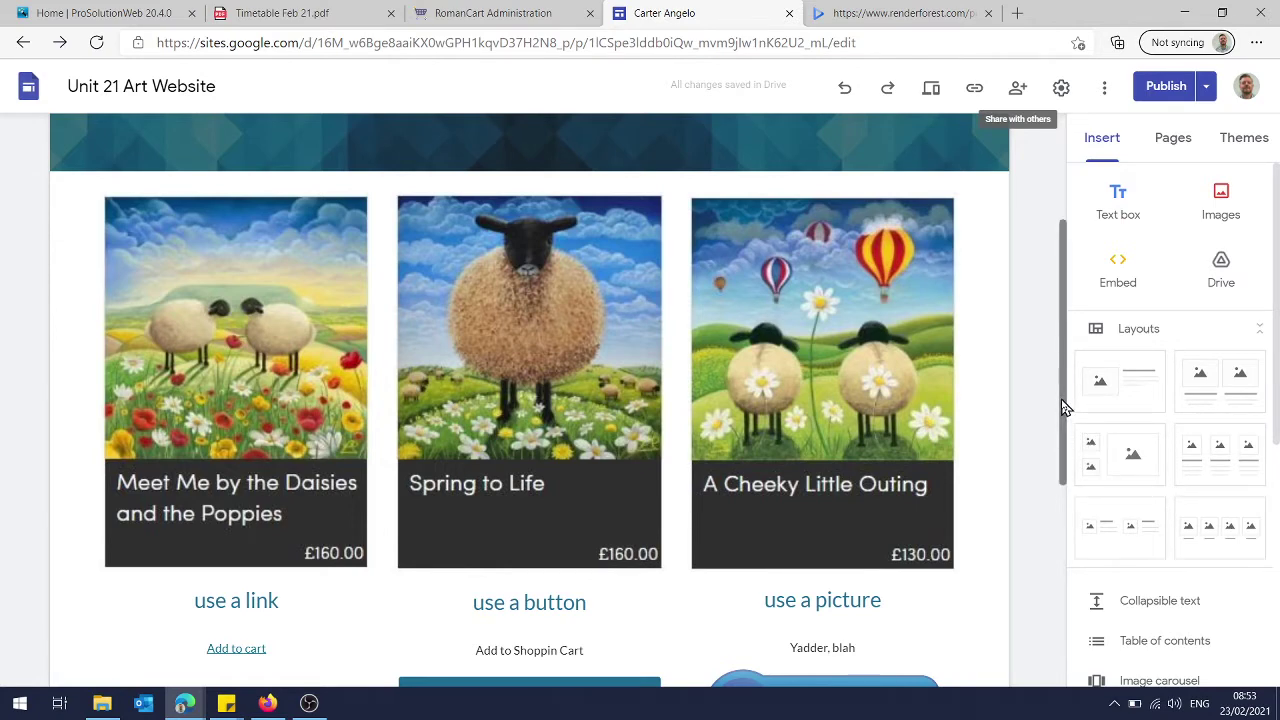
drag(1064, 407, 1066, 491)
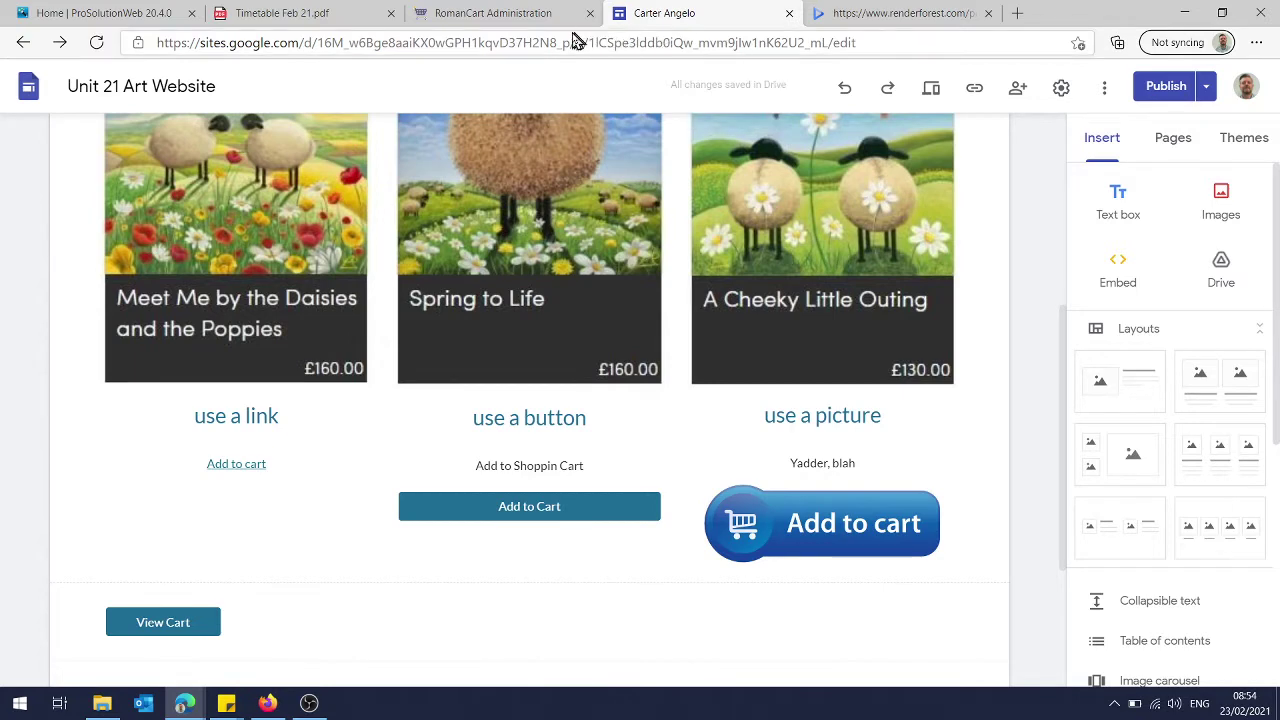
click(931, 88)
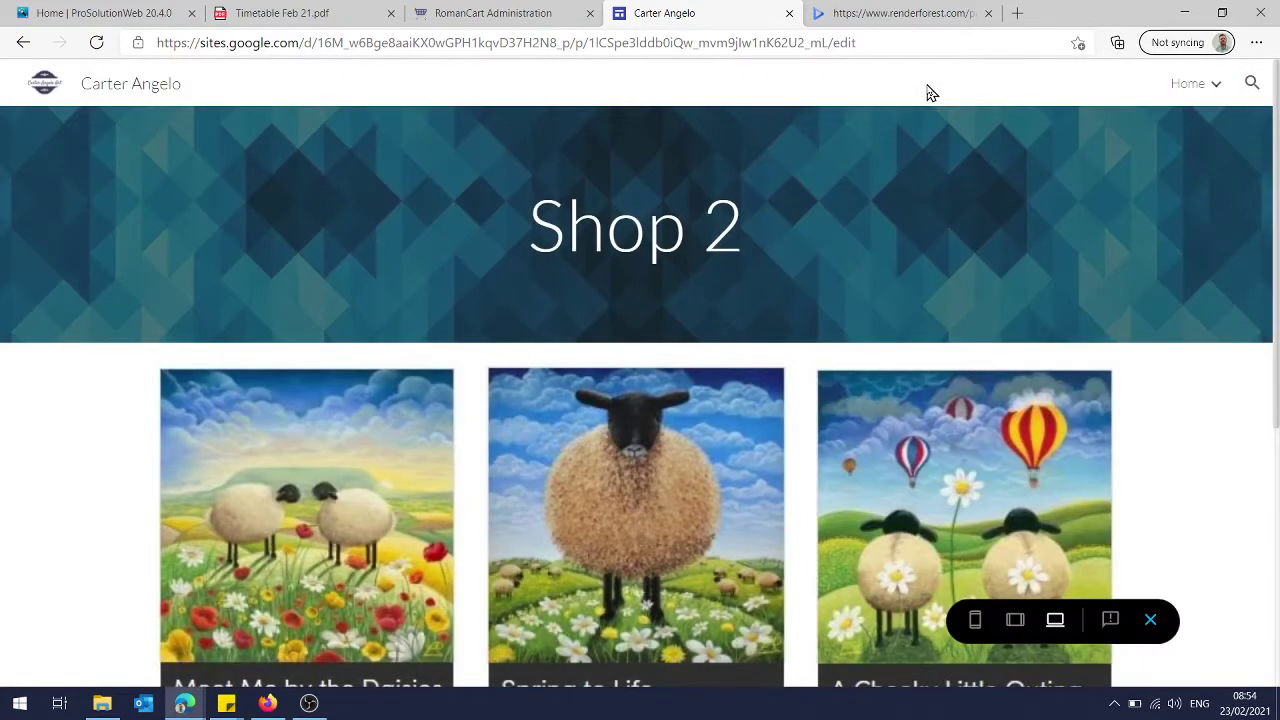
drag(1275, 218, 1276, 355)
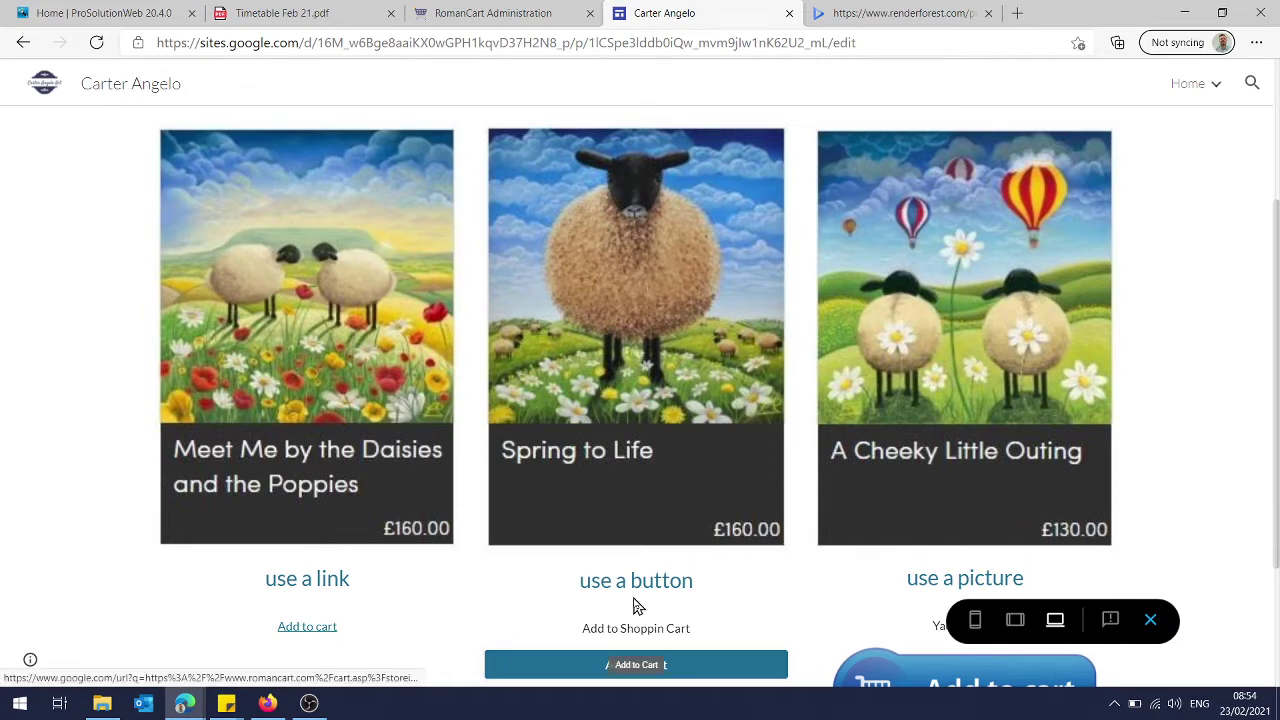
drag(1274, 390, 1277, 510)
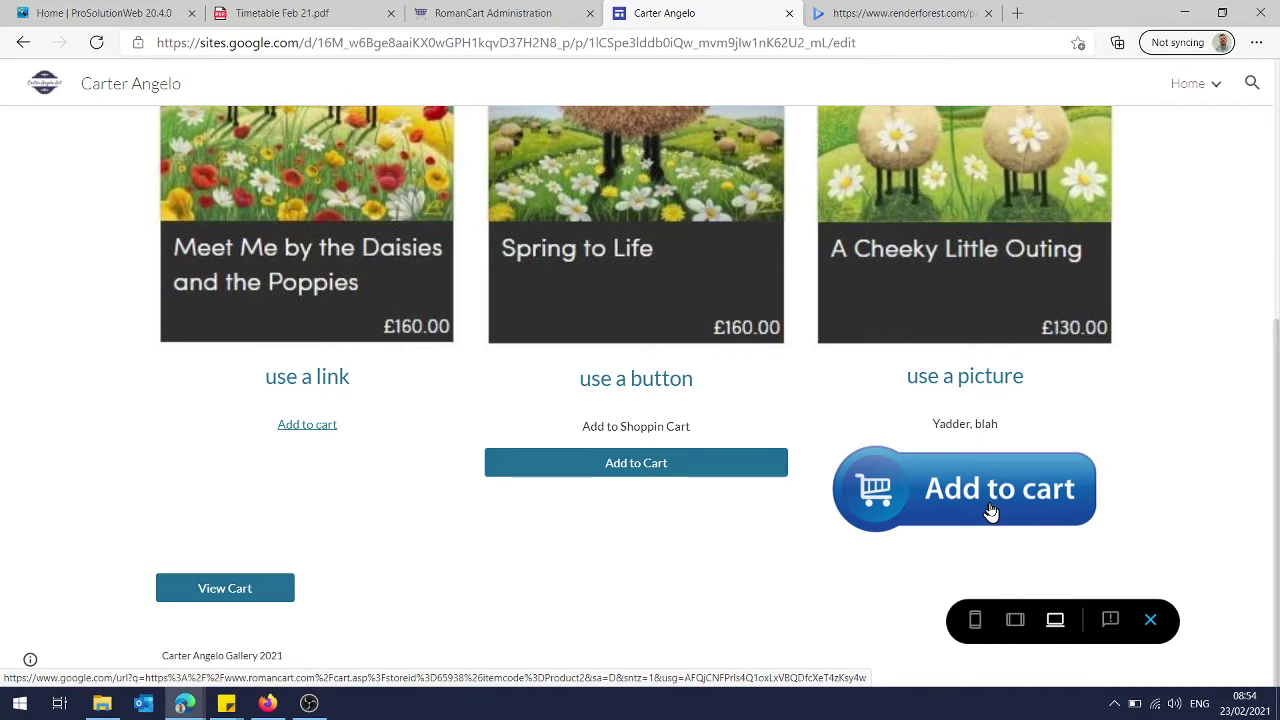
click(1153, 622)
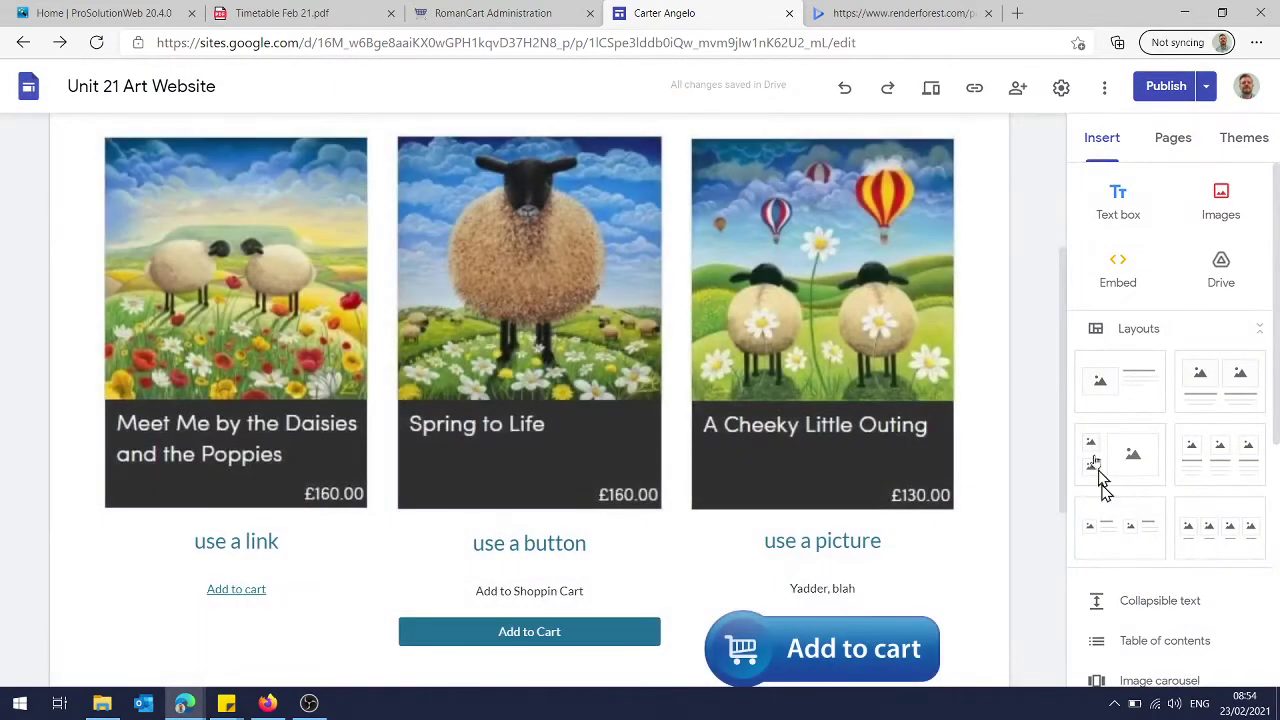
scroll(1065, 400, down, 2)
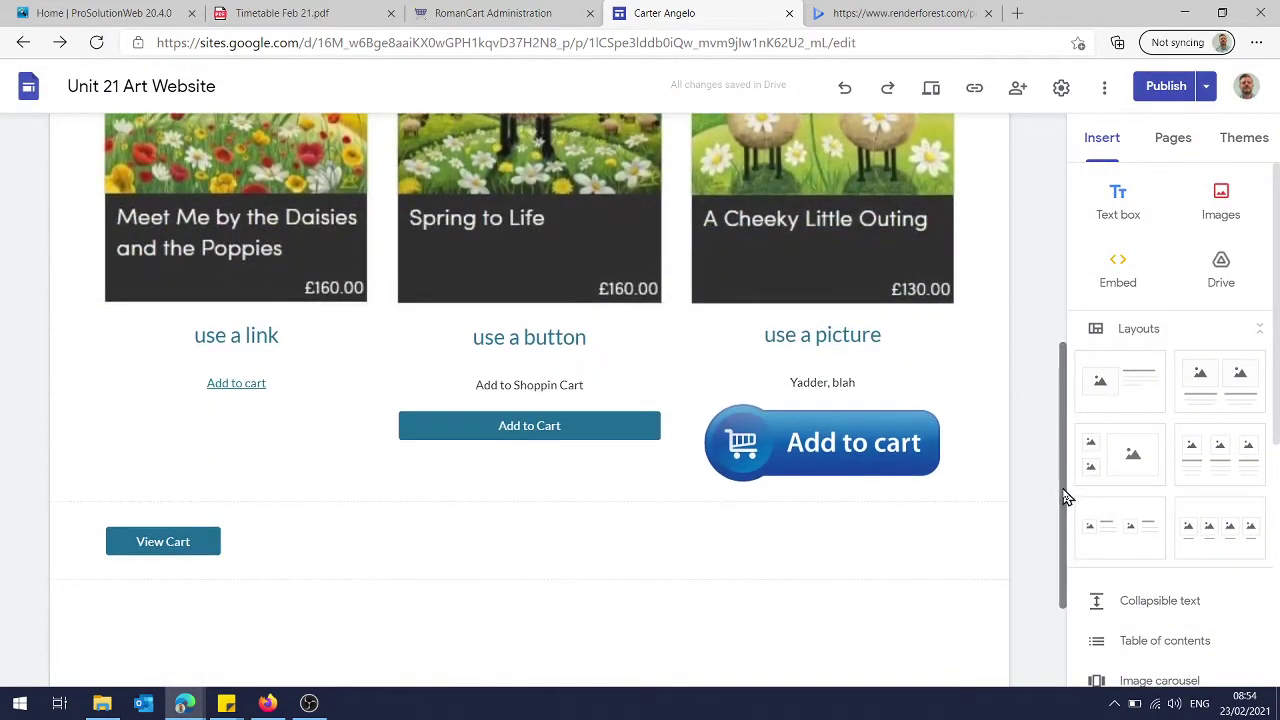
Switch to RomanCart Administration and show the website code for the "Spring to life" product, Product4
click(527, 14)
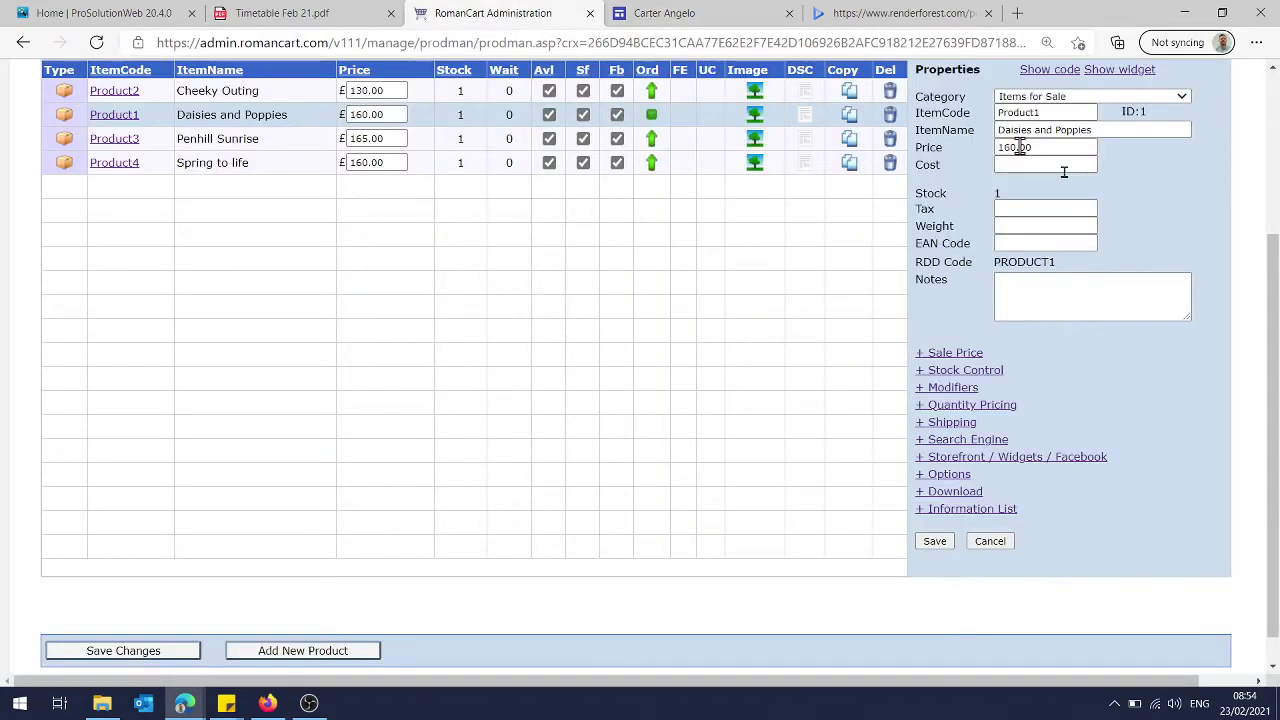
drag(1271, 284, 1273, 202)
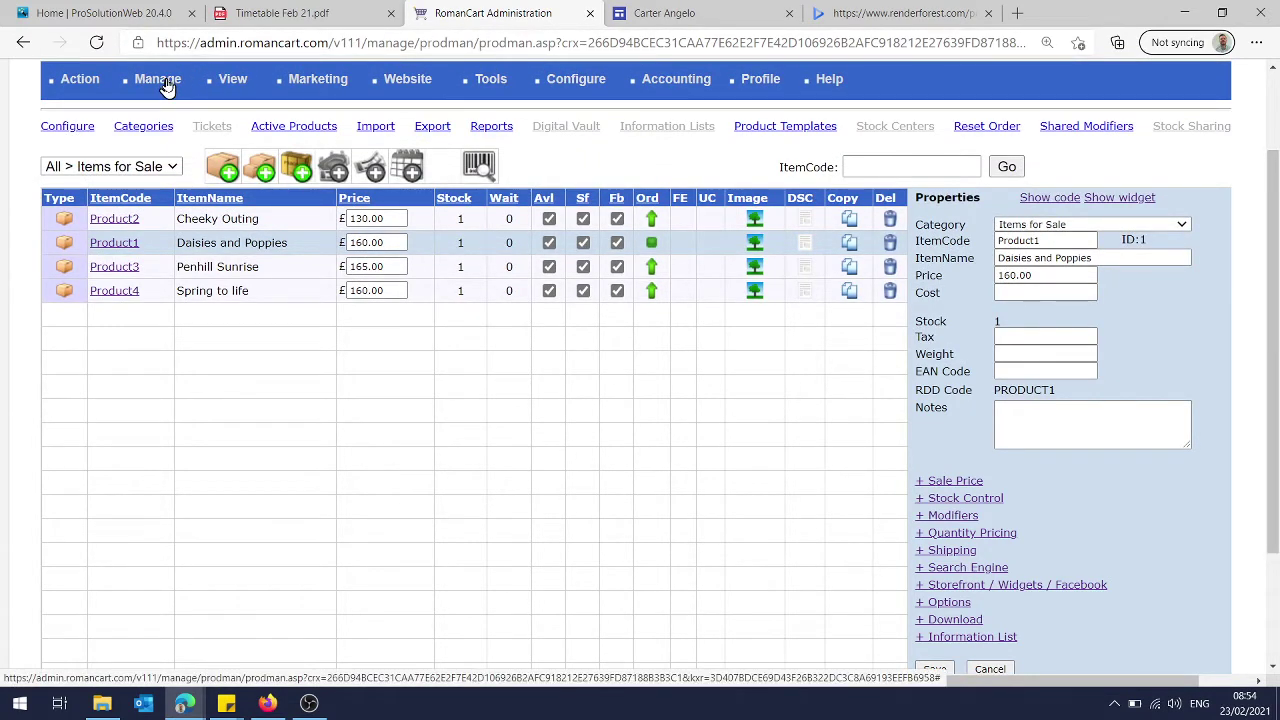
click(162, 80)
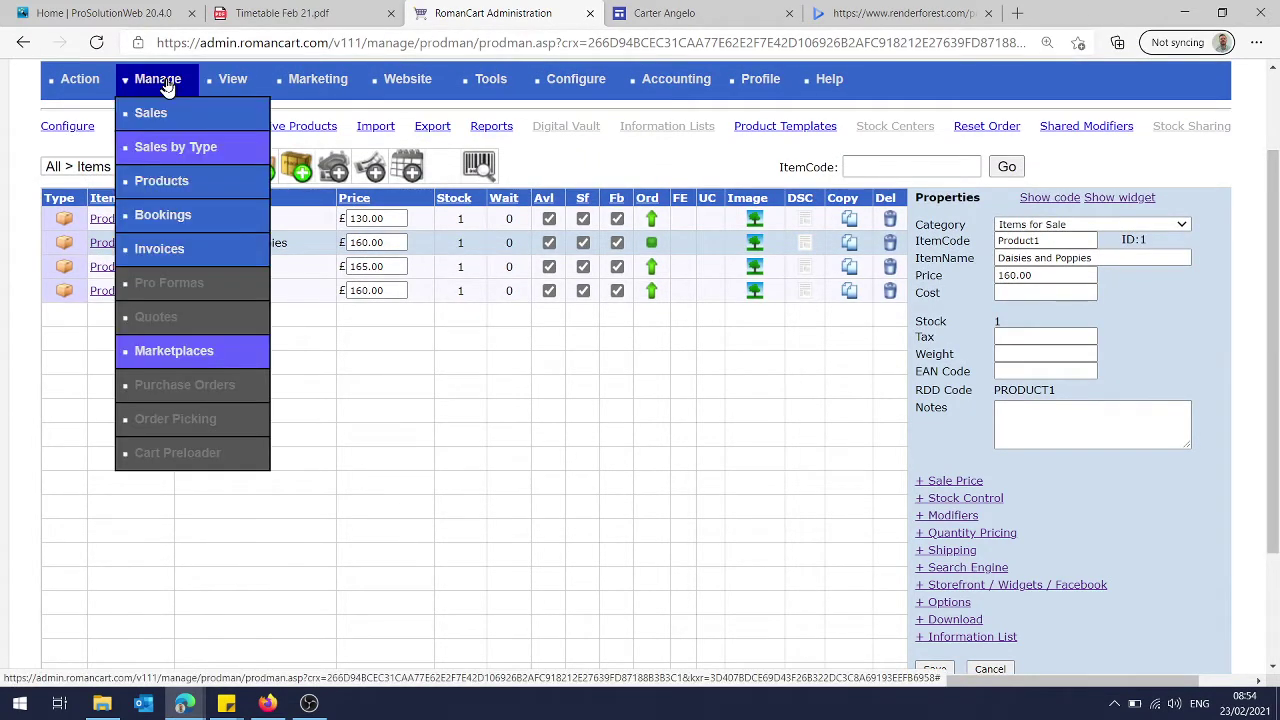
click(563, 490)
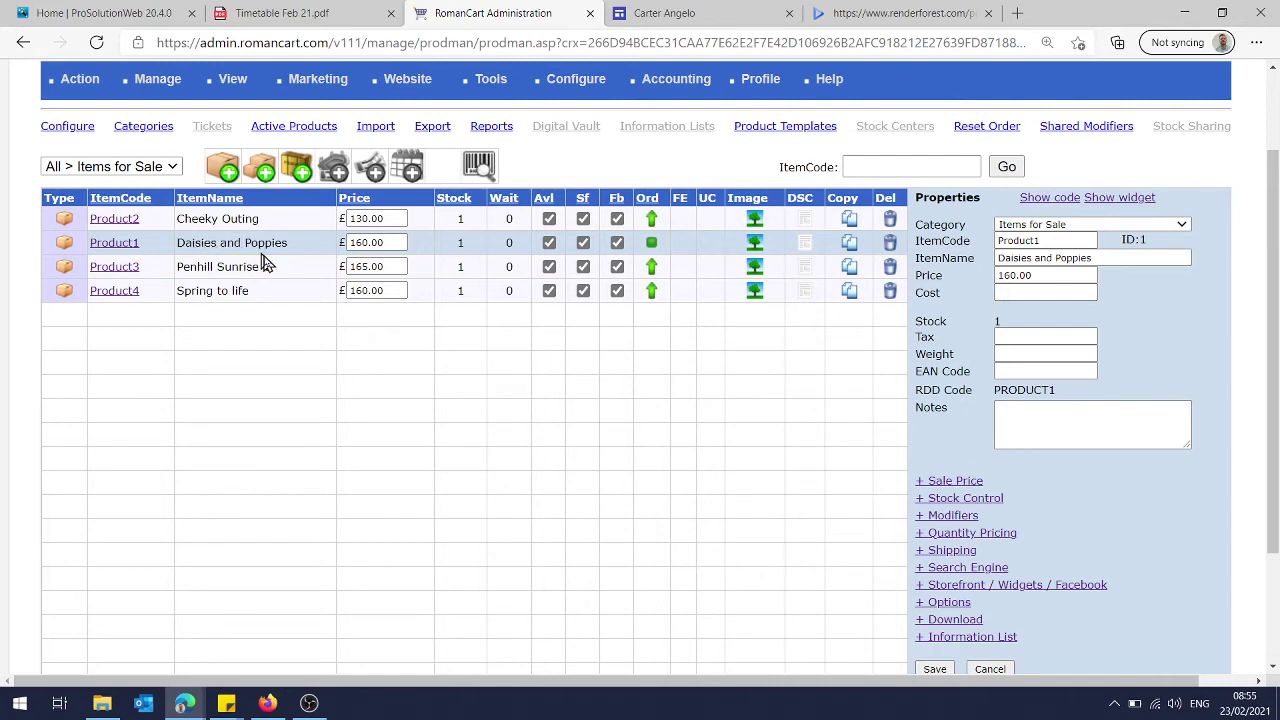
click(685, 17)
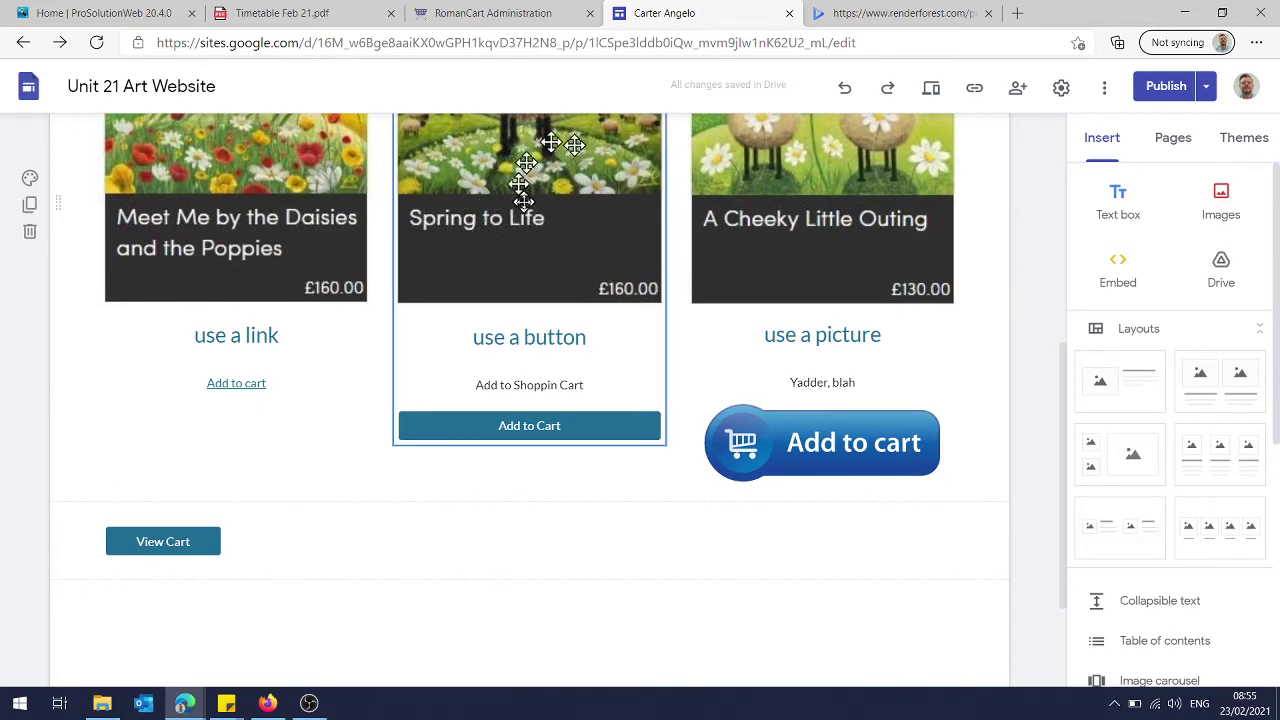
click(537, 22)
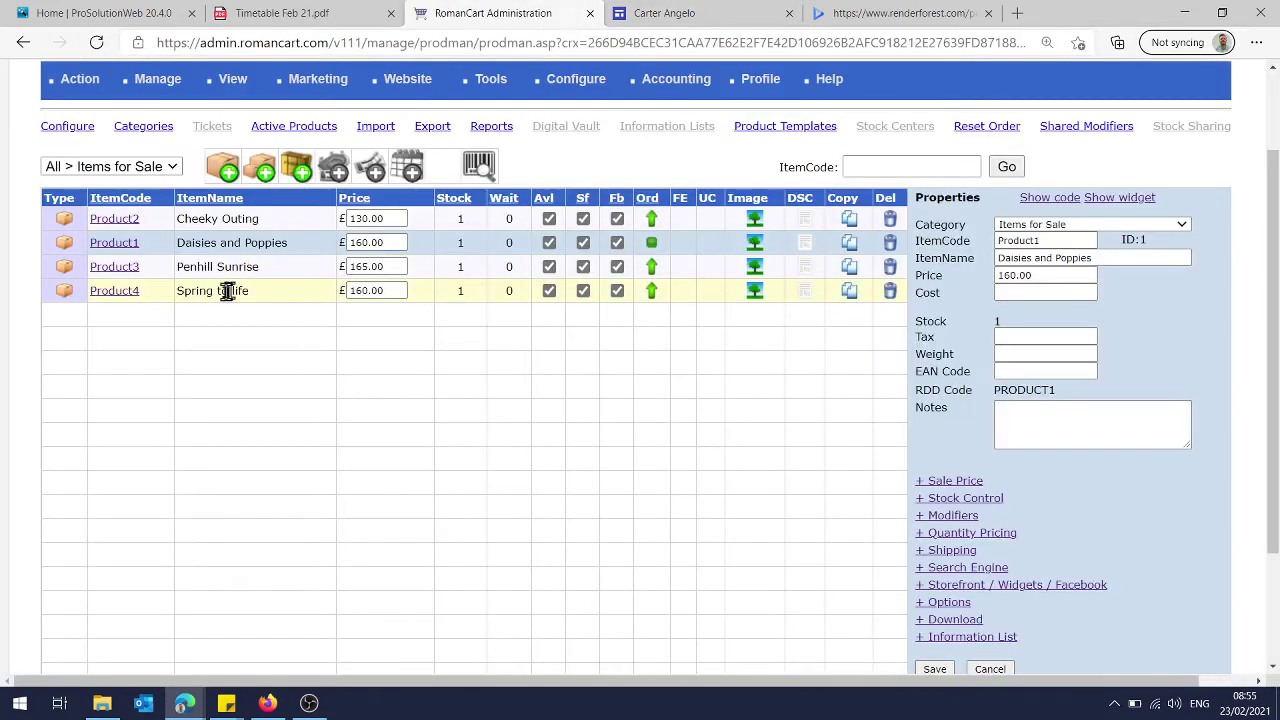
click(115, 292)
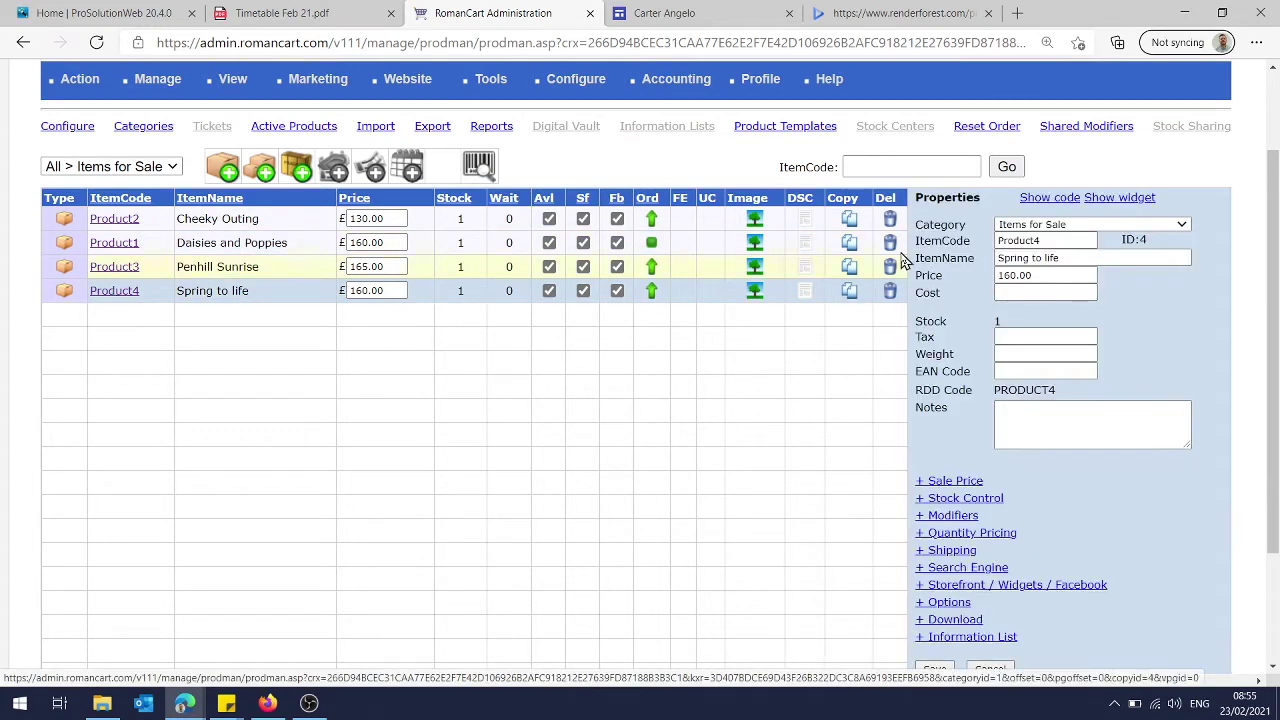
click(1047, 199)
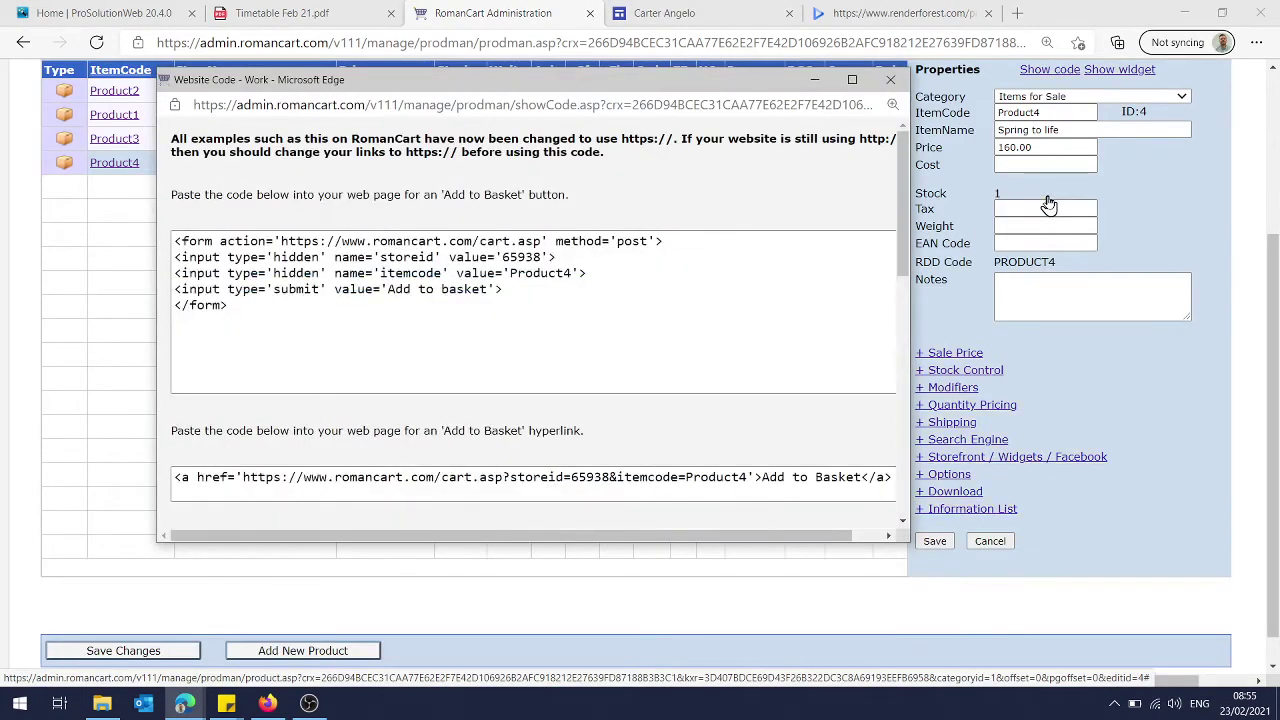
Copy the plain hyperlink URL for Product4 from the website code window
drag(724, 93, 732, 77)
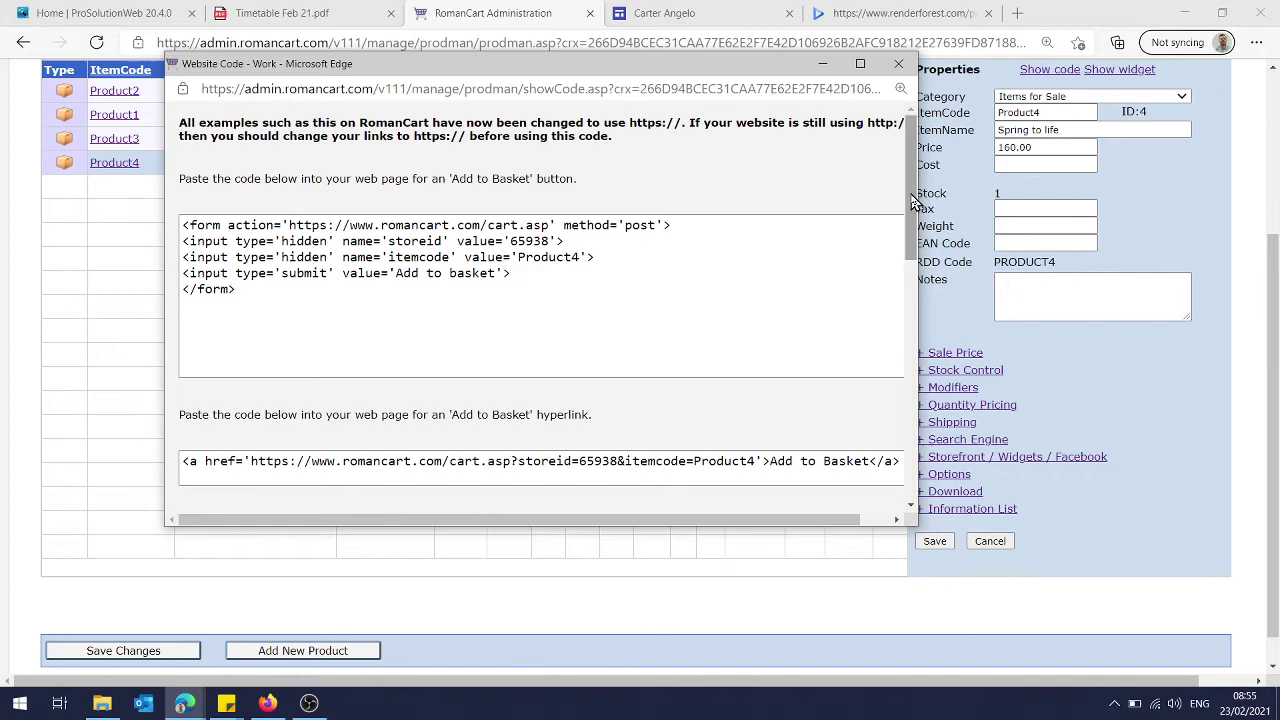
drag(912, 203, 912, 294)
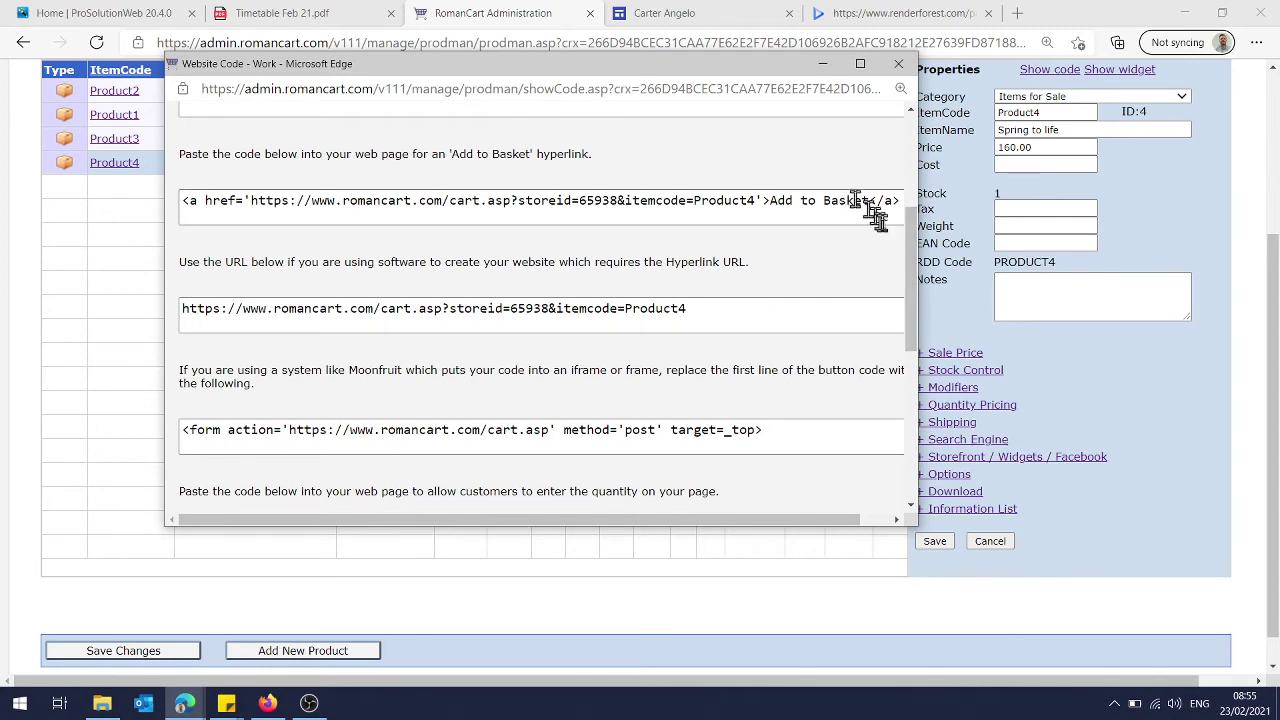
drag(912, 264, 912, 304)
drag(709, 197, 151, 205)
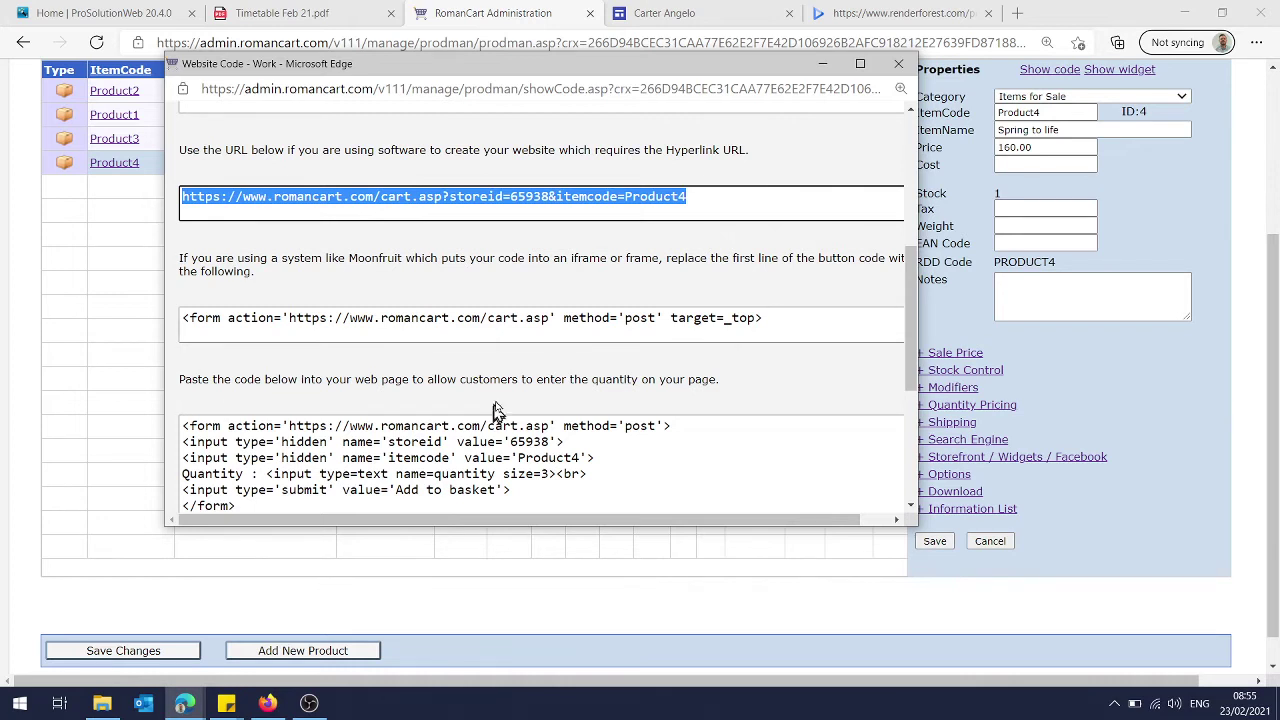
Return to the Google Sites page and correct the text under "use a button" to "Add to Shopping Cart"
click(728, 18)
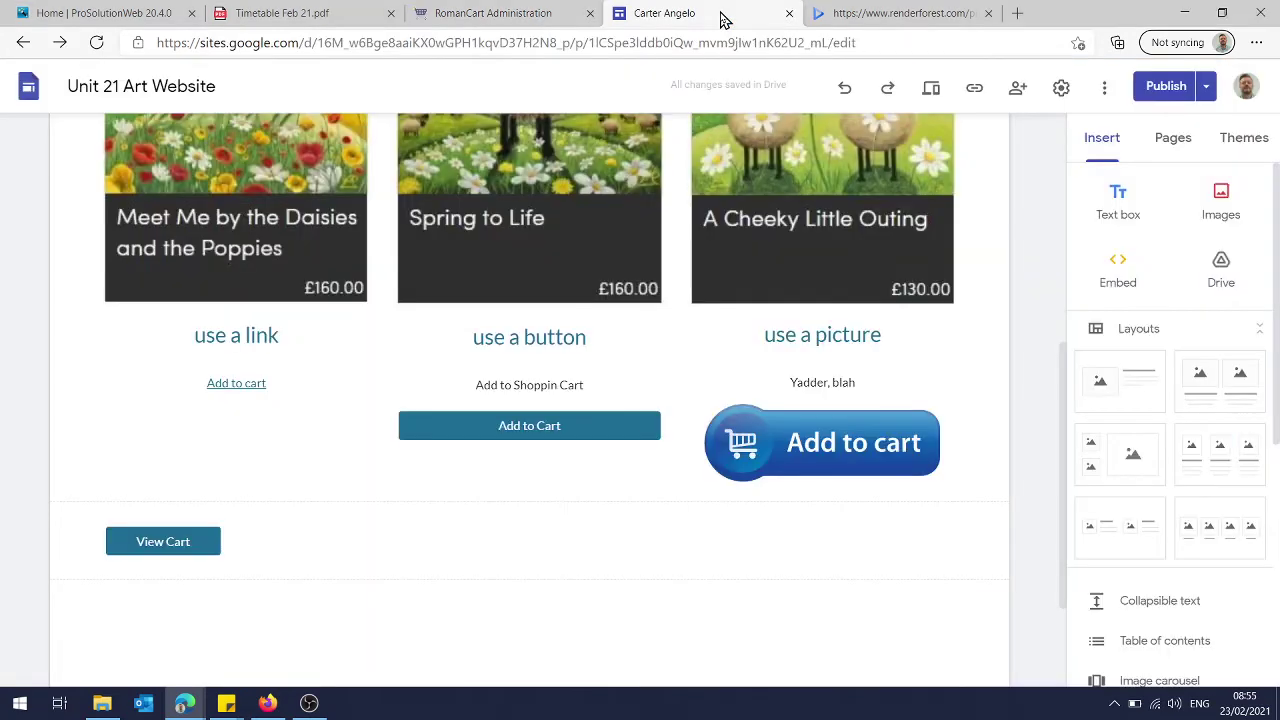
click(574, 388)
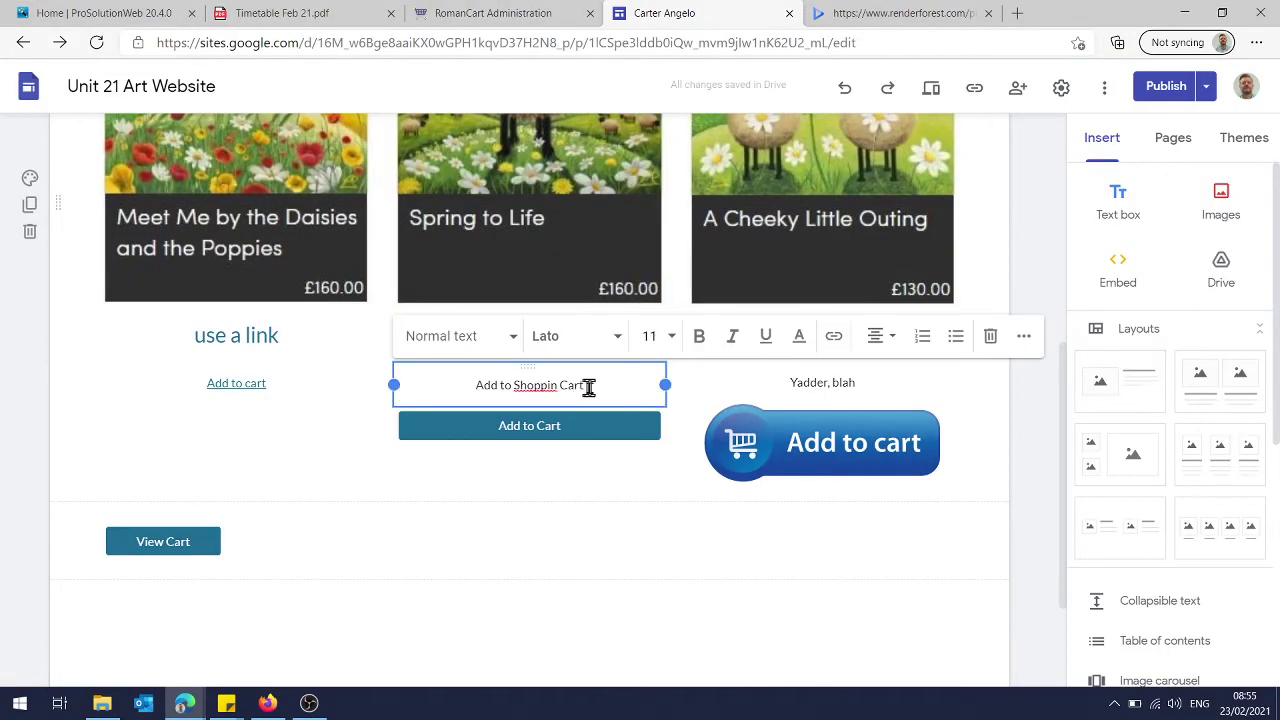
drag(590, 388, 550, 388)
text(g)
Link the whole "Add to Shopping Cart" text to the copied Product4 cart URL
double_click(576, 386)
drag(576, 386, 483, 384)
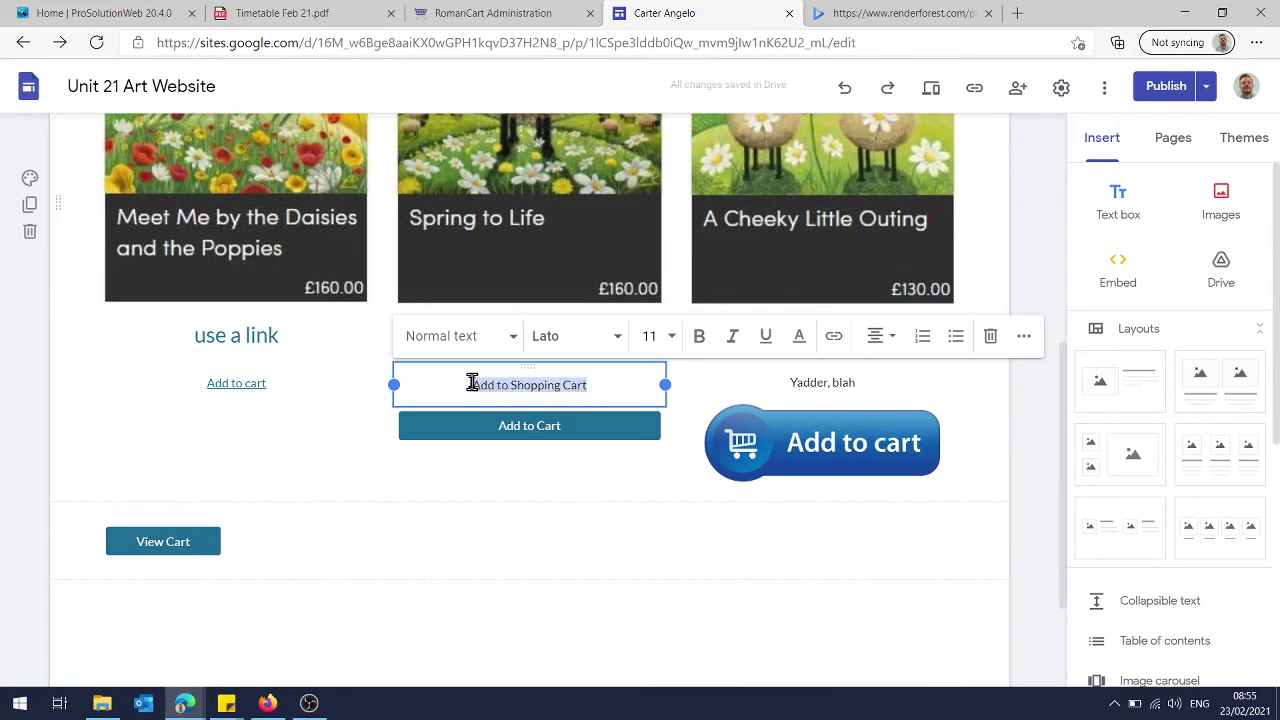
click(836, 340)
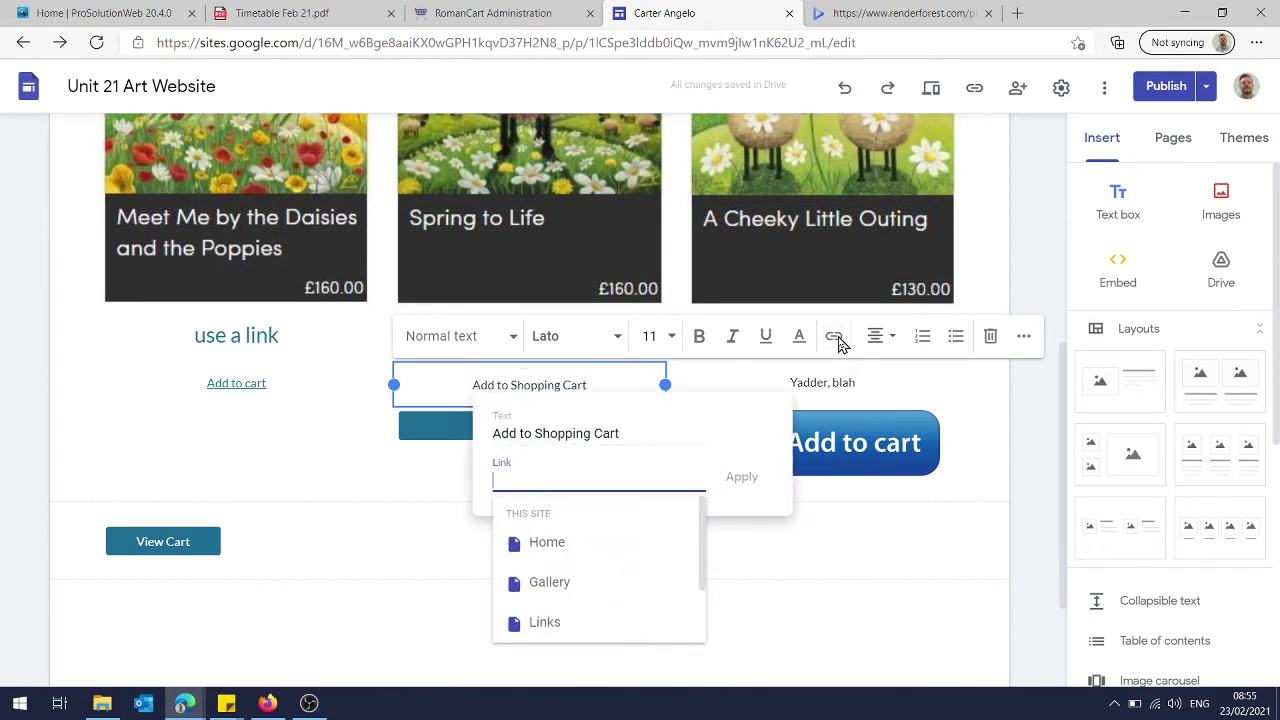
key(ctrl+v)
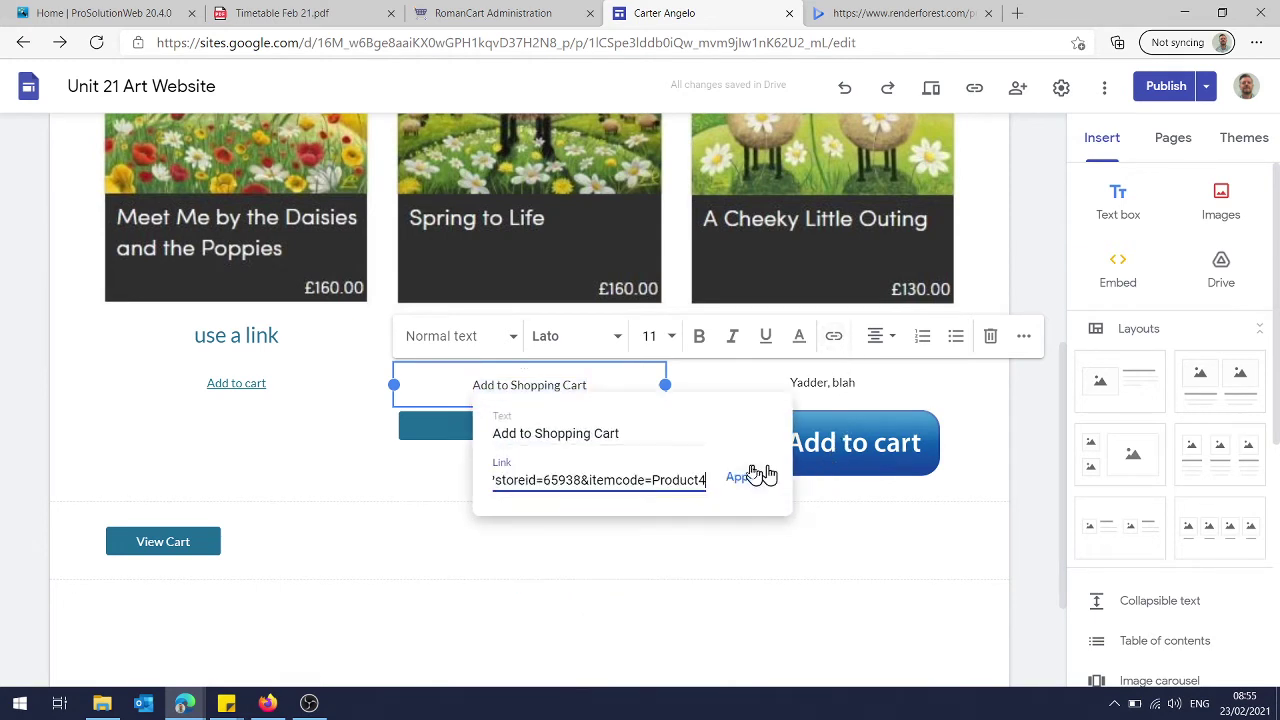
click(742, 477)
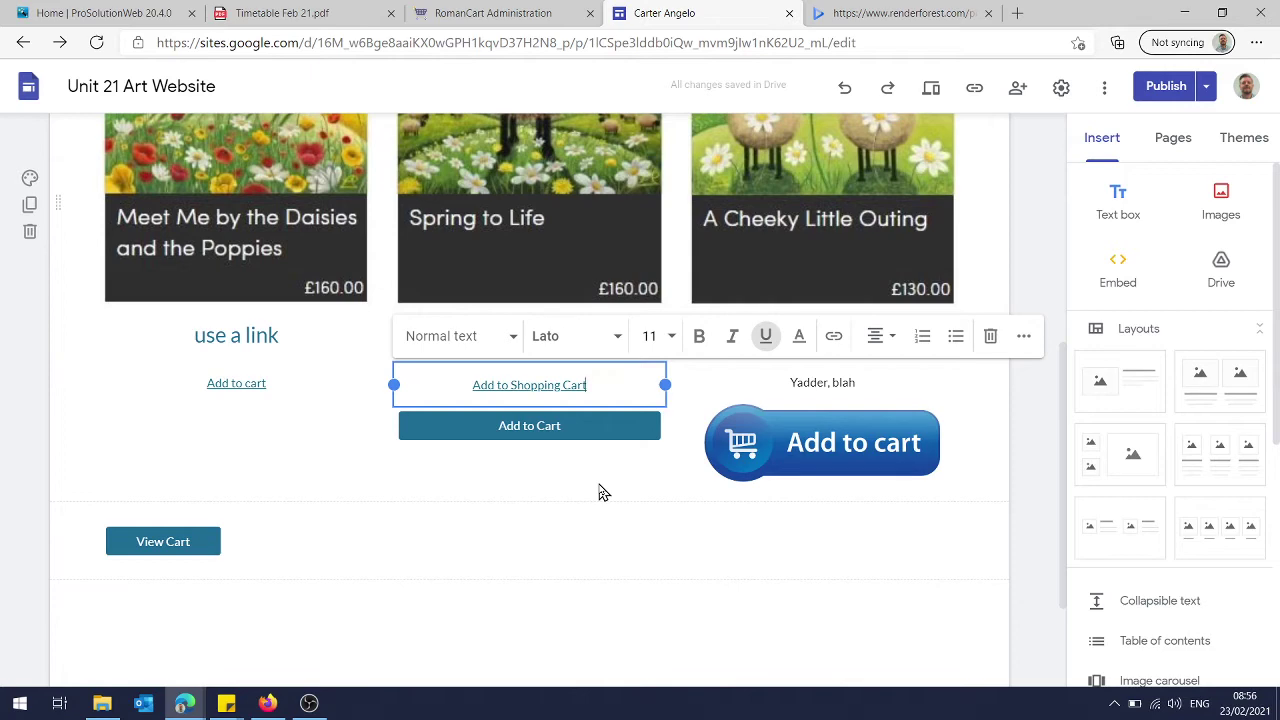
Preview the page, test the "Add to Shopping Cart" link for Spring to Life, and return to the editor
click(933, 91)
click(933, 91)
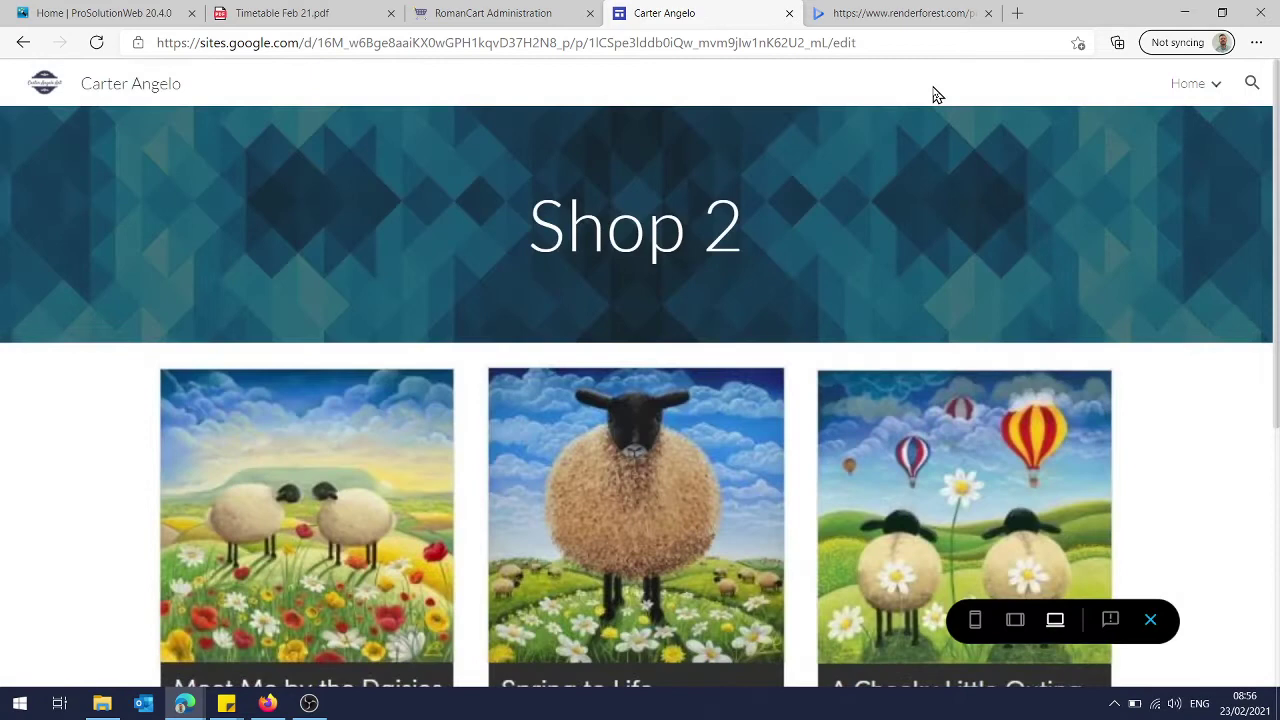
drag(1275, 268, 1275, 528)
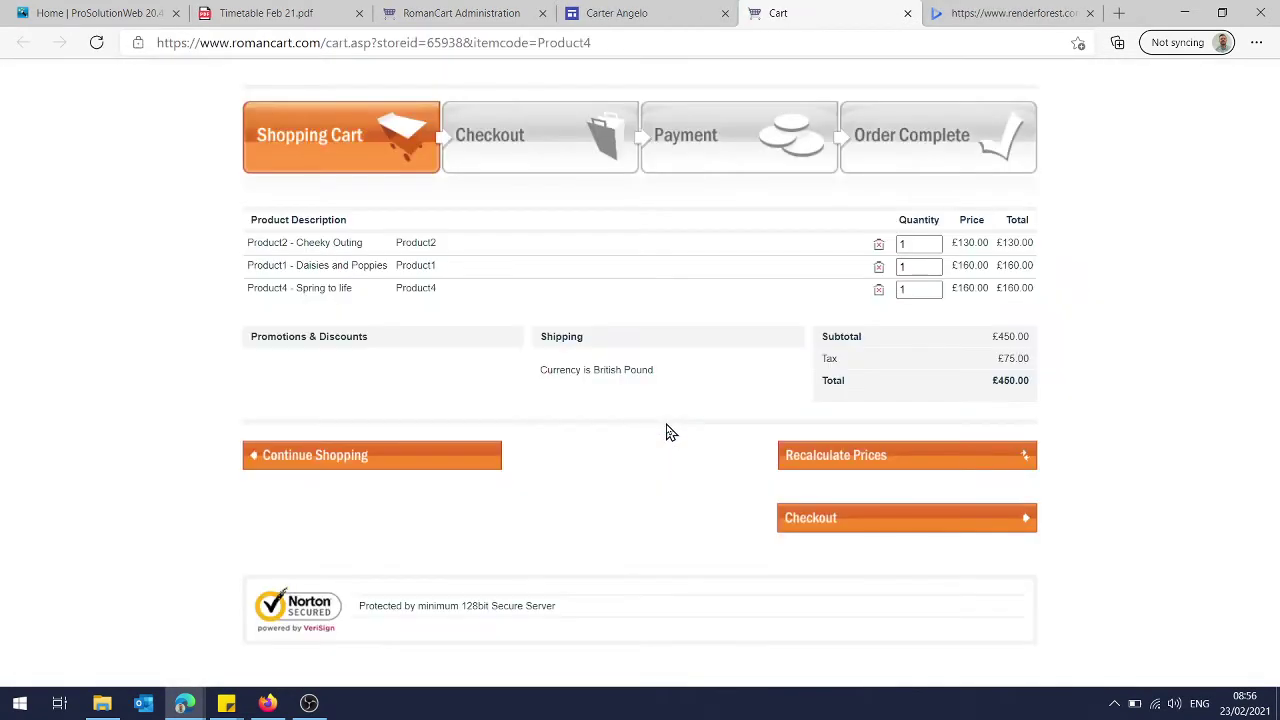
click(907, 13)
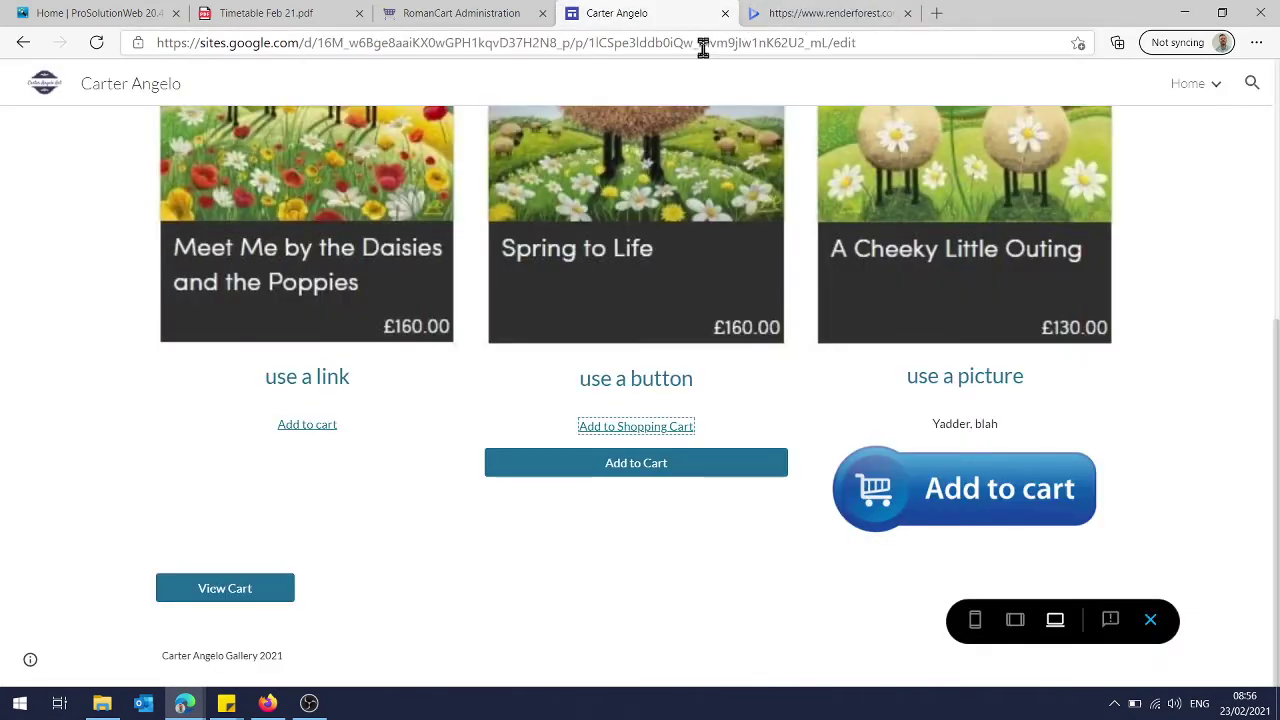
click(1150, 622)
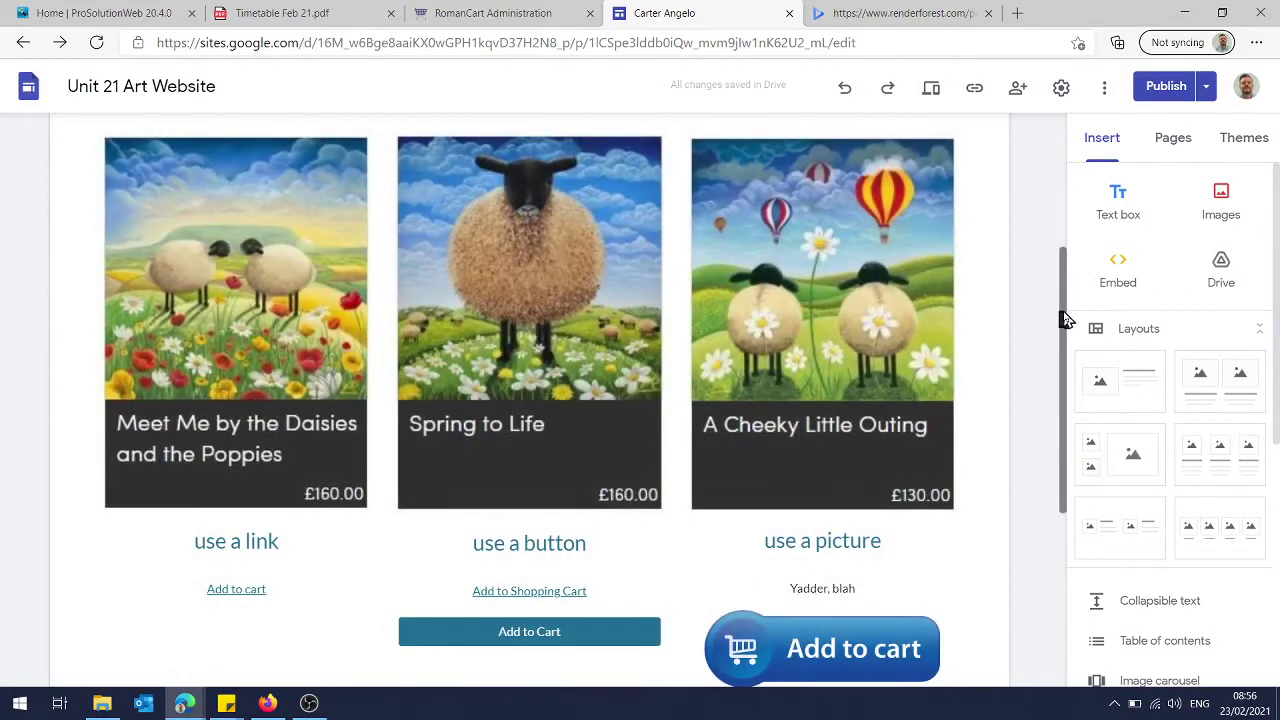
Insert an "Add to Cart" button with the Product4 cart URL and place it below the "Add to cart" link under "use a link"
drag(1068, 320, 1070, 396)
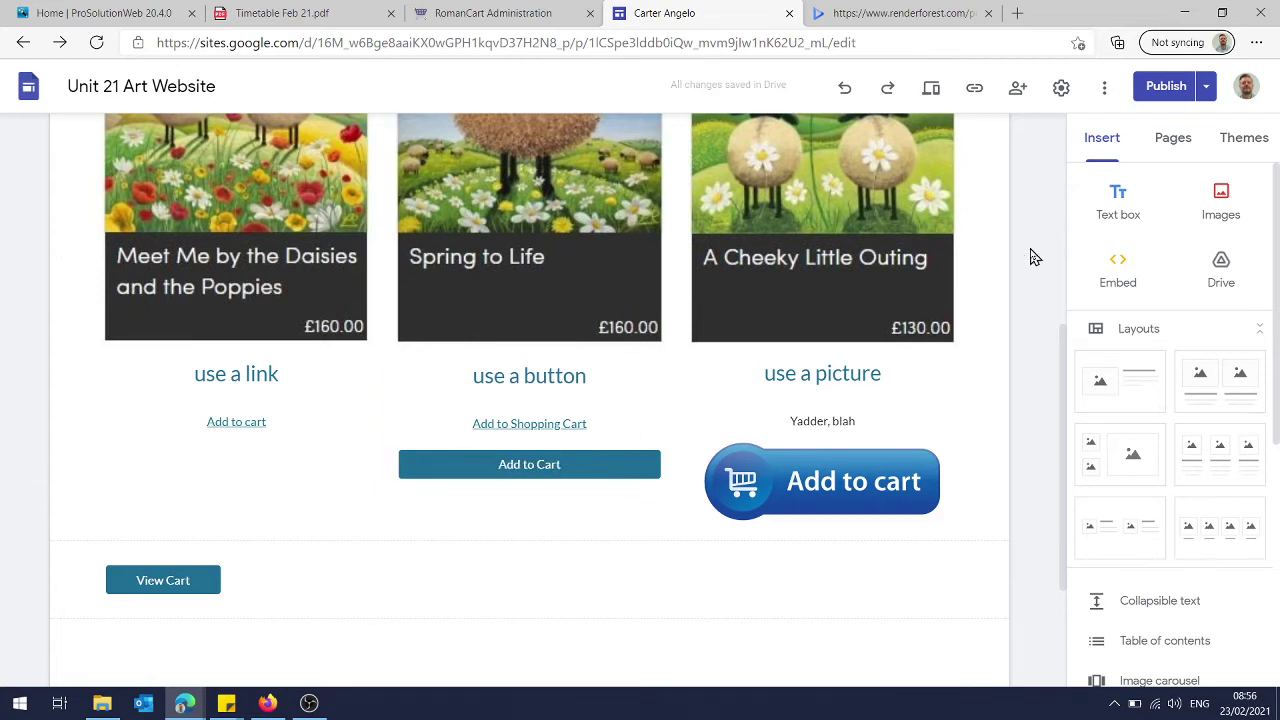
click(1100, 141)
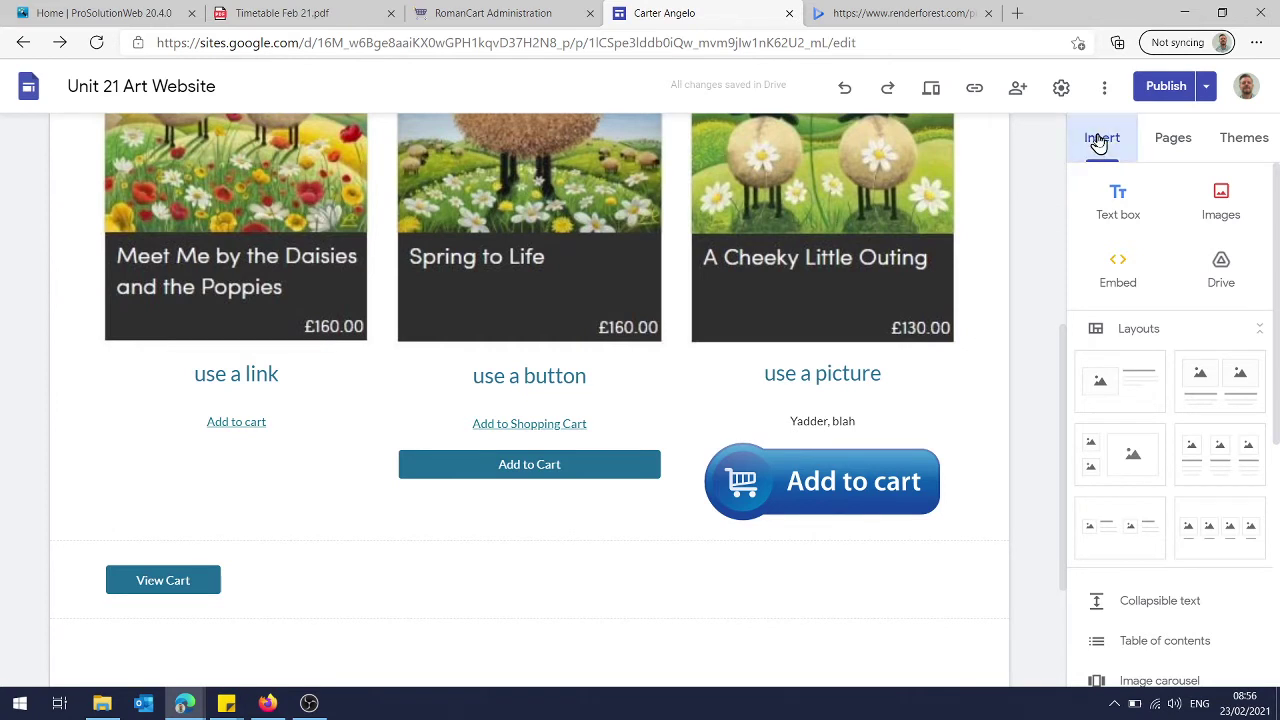
drag(1275, 240, 1276, 430)
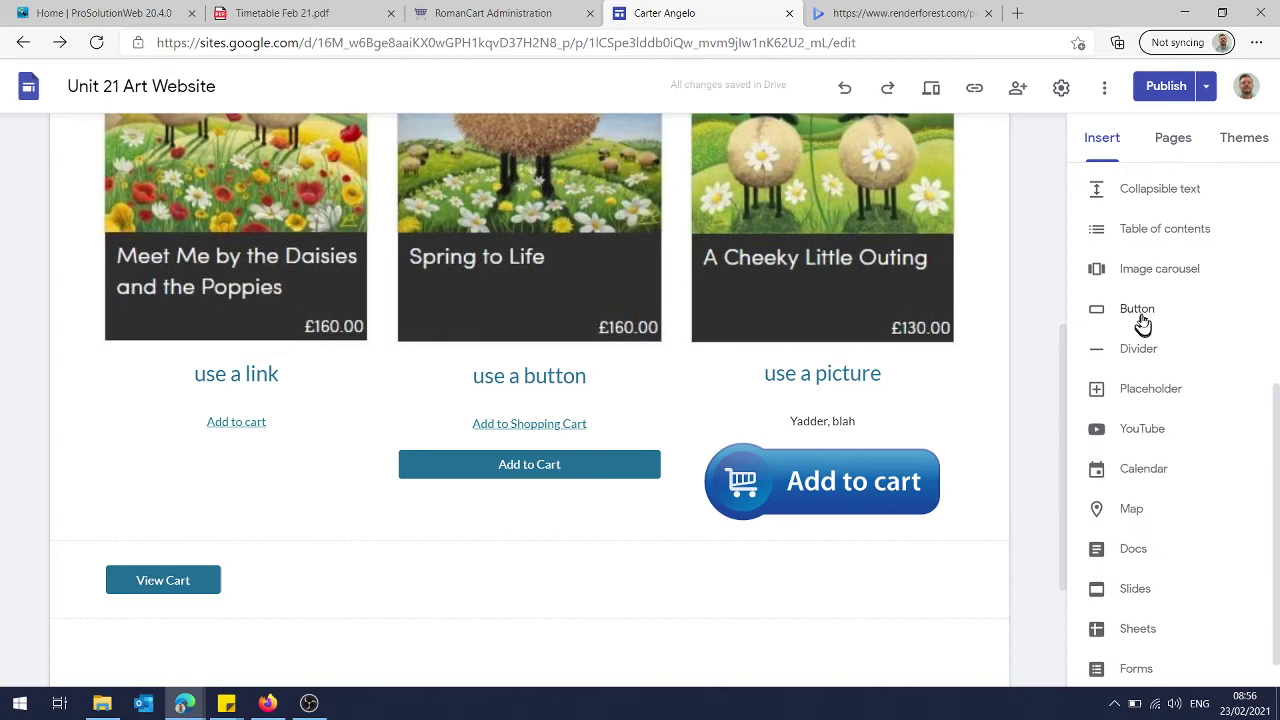
click(1140, 312)
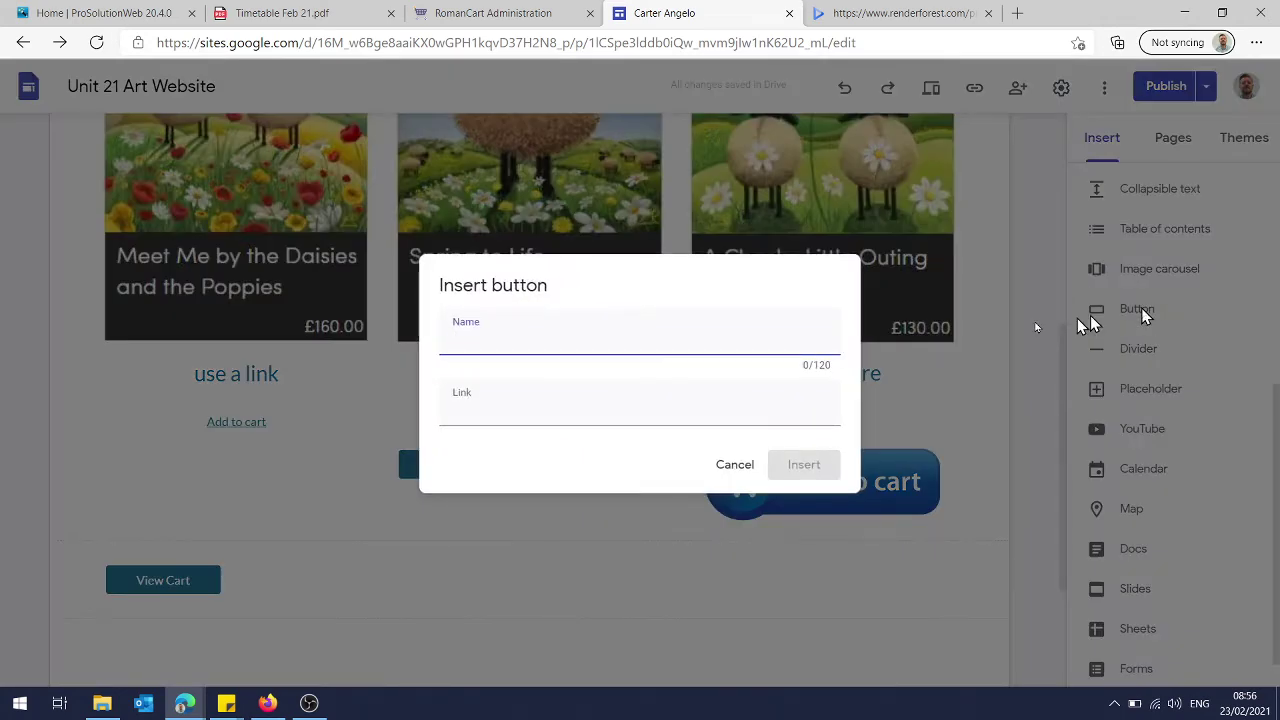
text(Add to Cart)
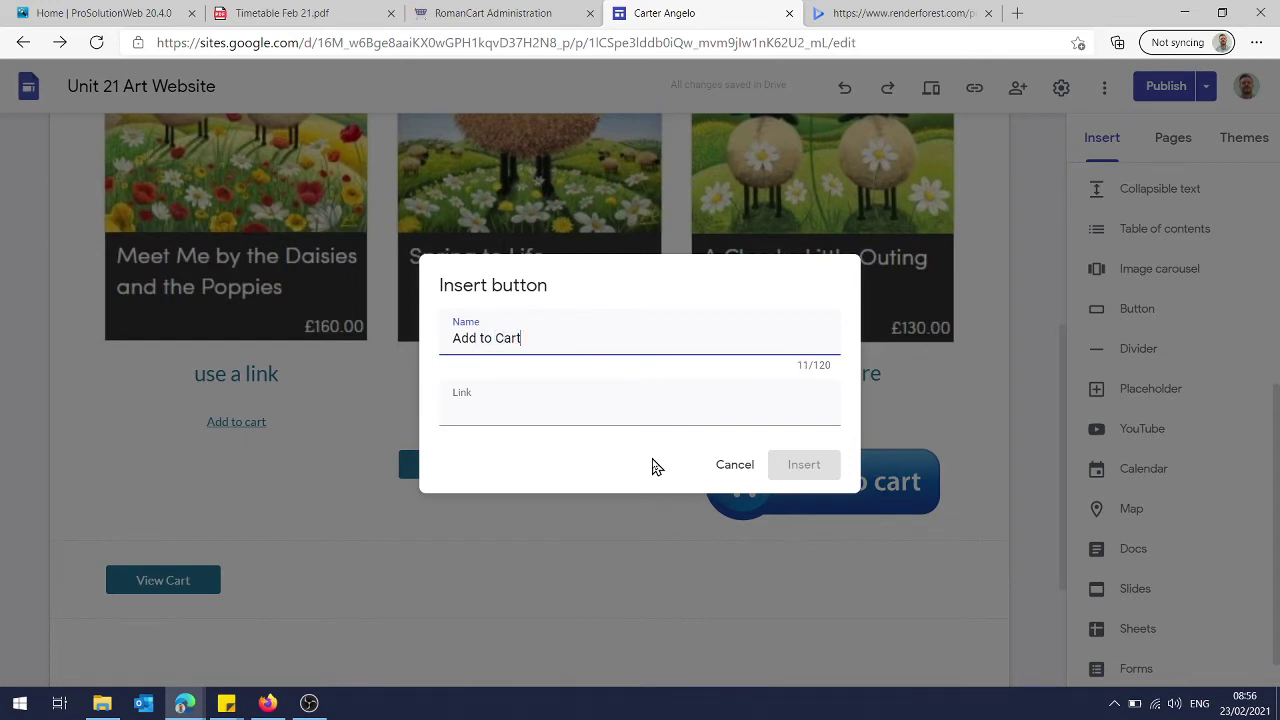
click(578, 414)
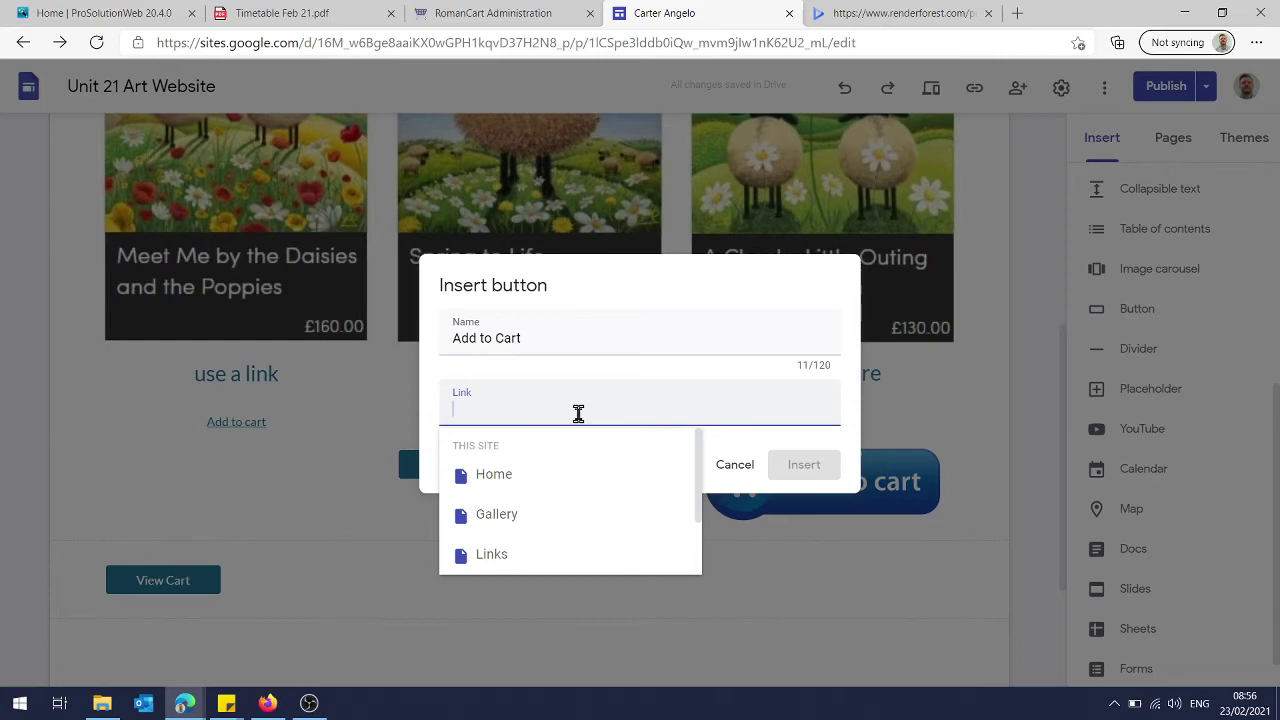
text(https://www.romancart.com/cart.asp?storeid=65938&itemcode=Product4)
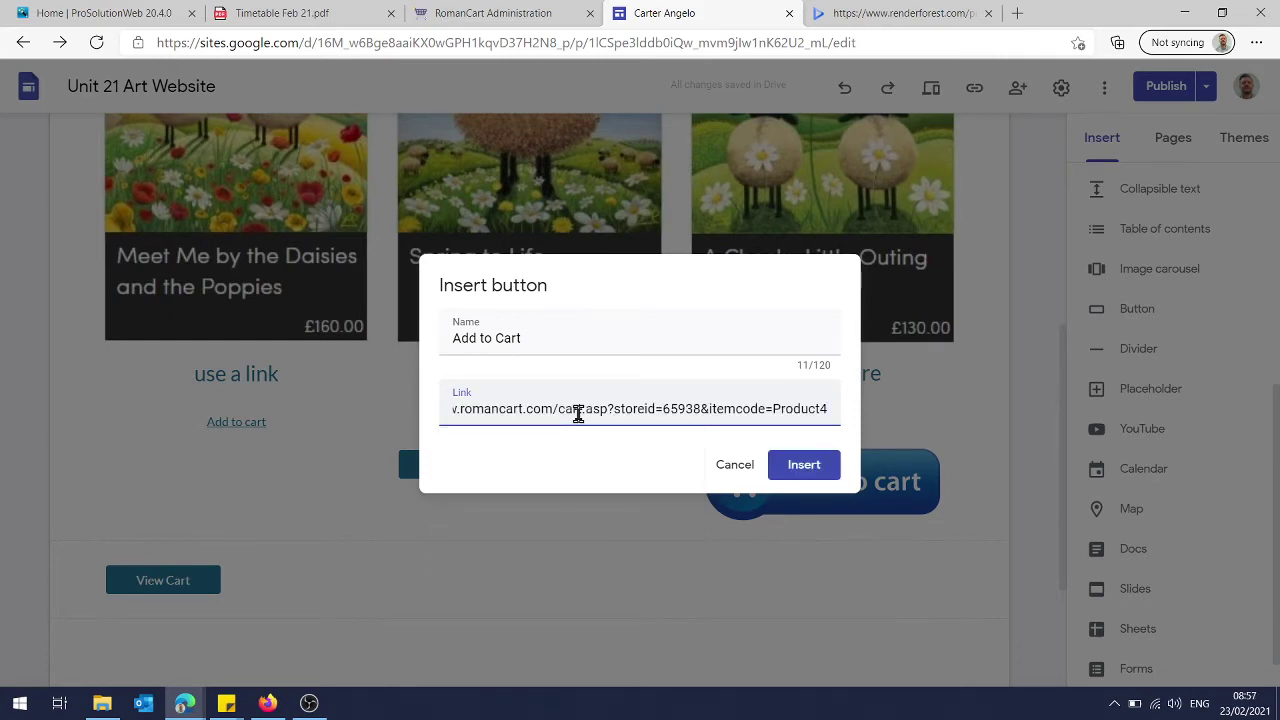
click(806, 472)
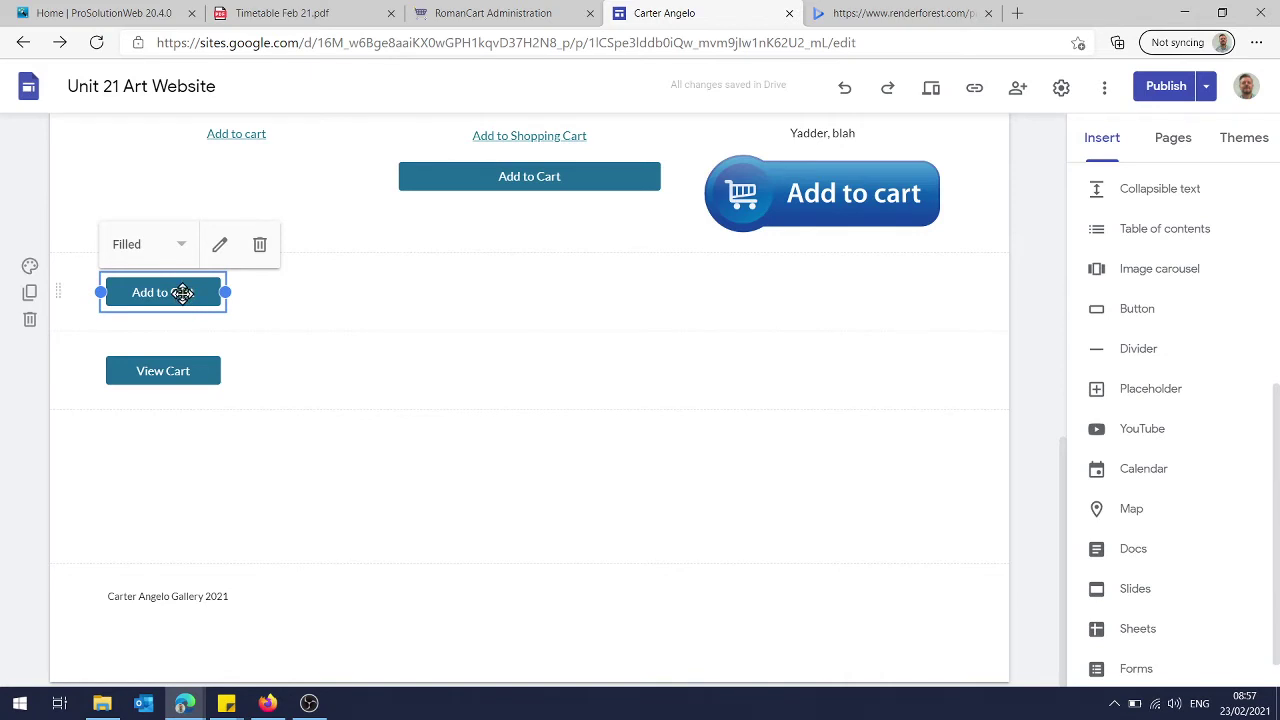
drag(183, 292, 222, 190)
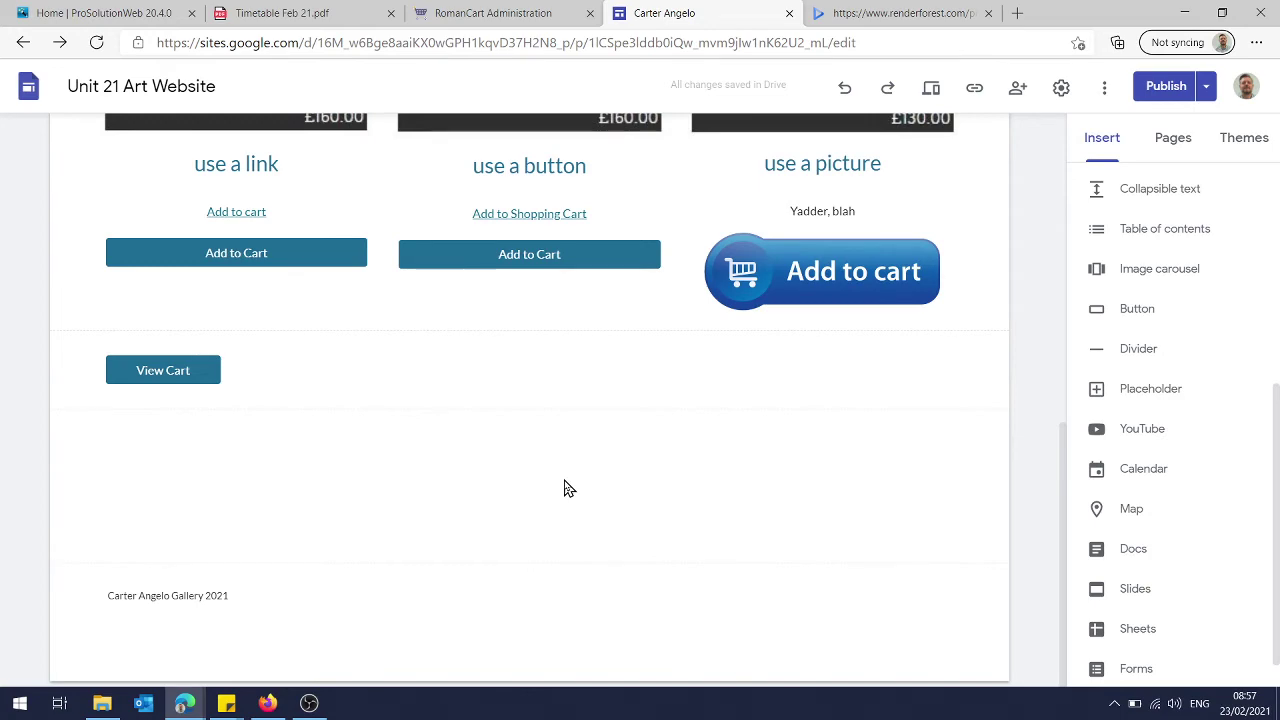
Preview the page, test the new "Add to Cart" button under "use a link", and return to the editor
click(932, 90)
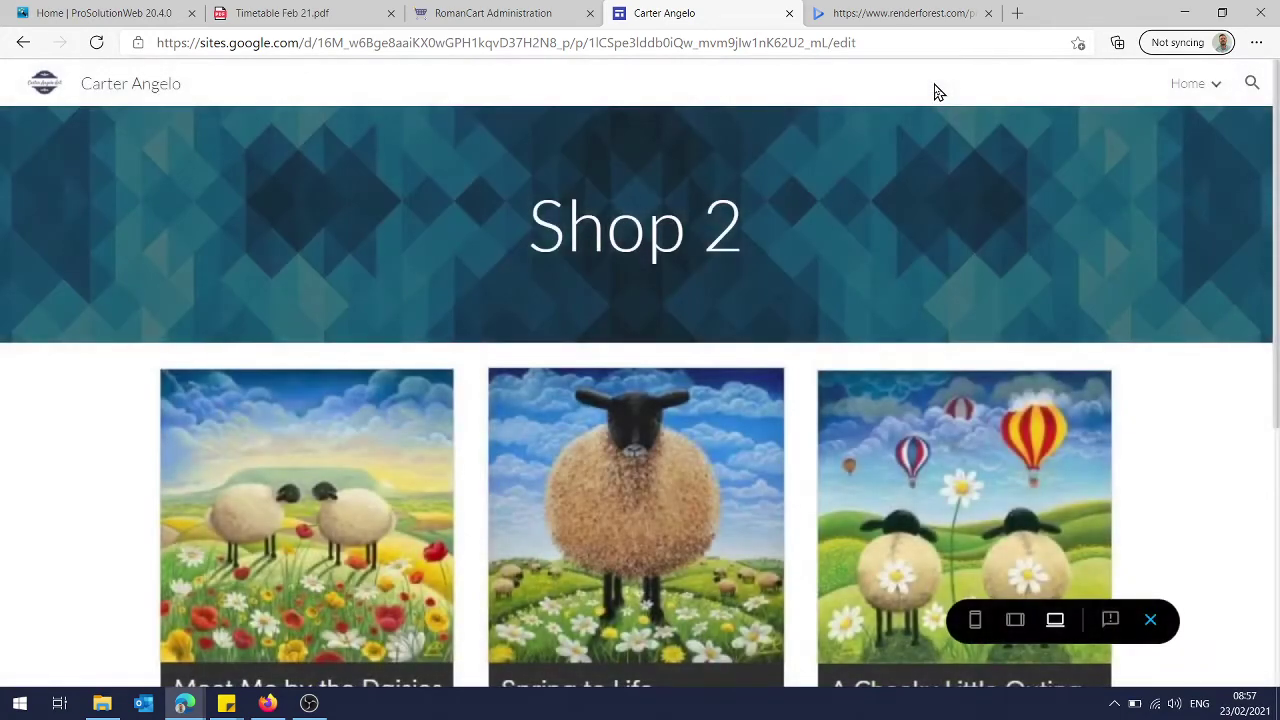
key(ctrl+a)
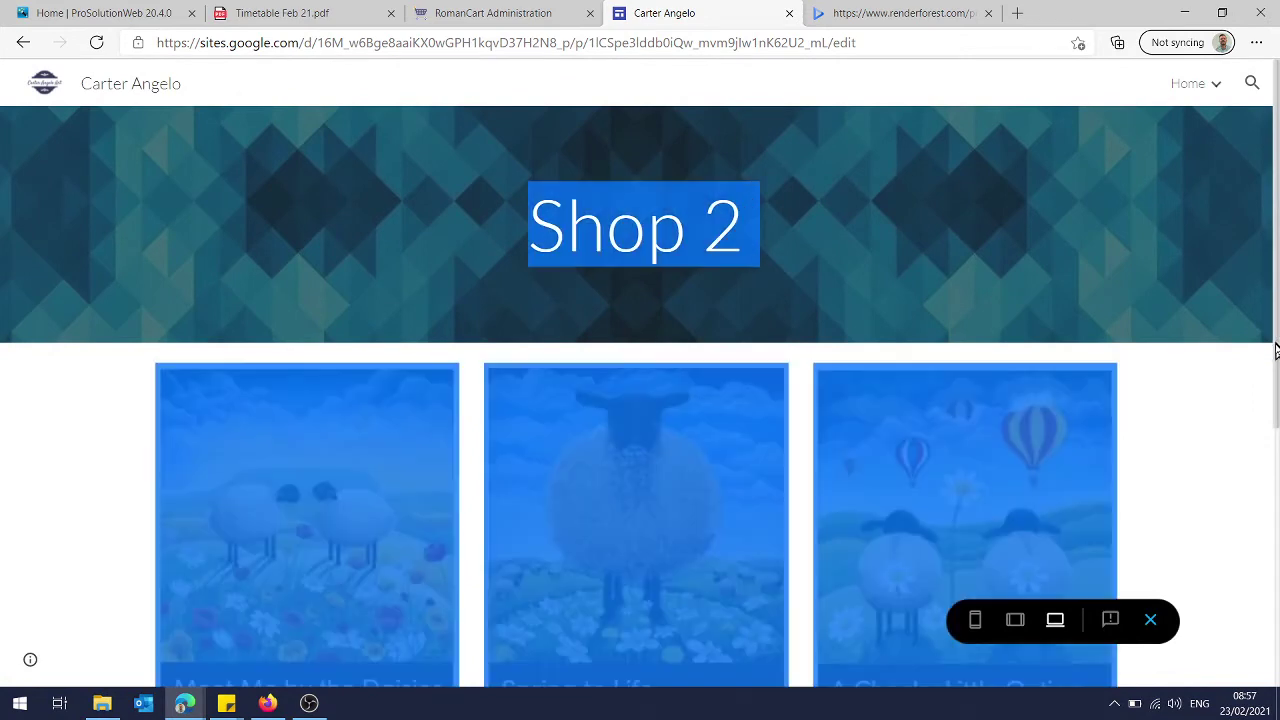
scroll(1210, 456, down, 1)
scroll(1210, 456, down, 3)
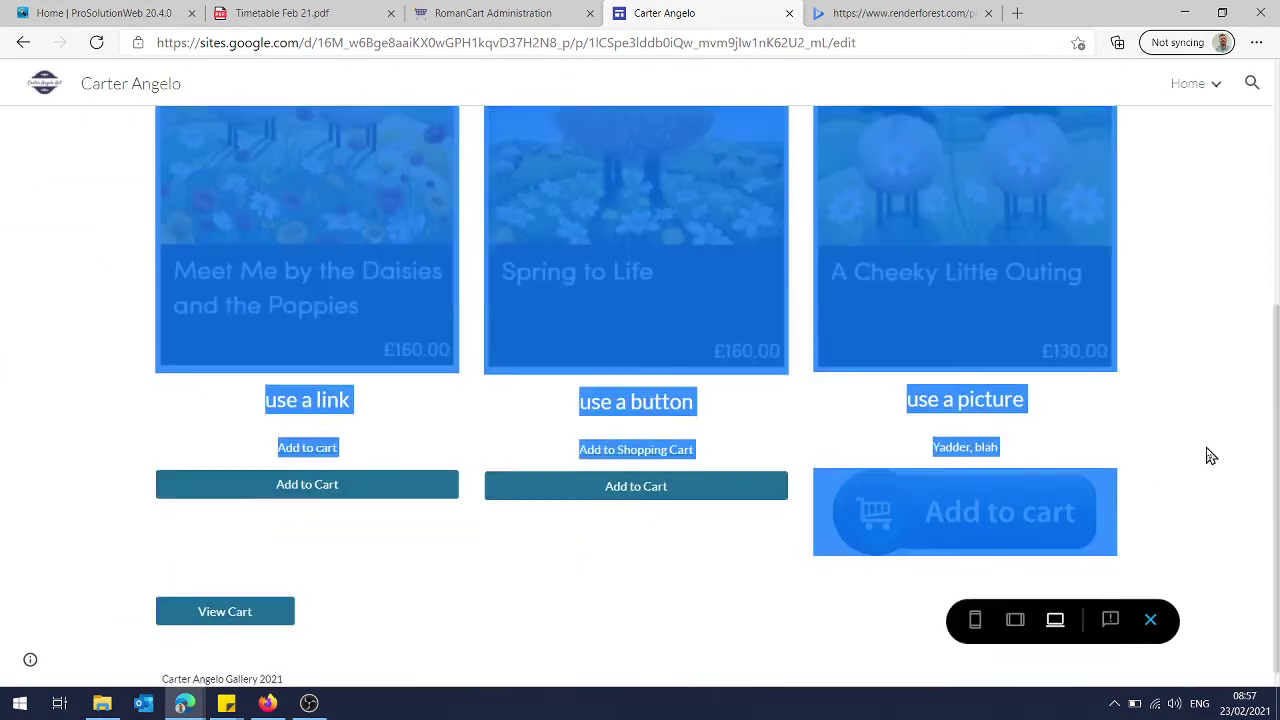
click(592, 554)
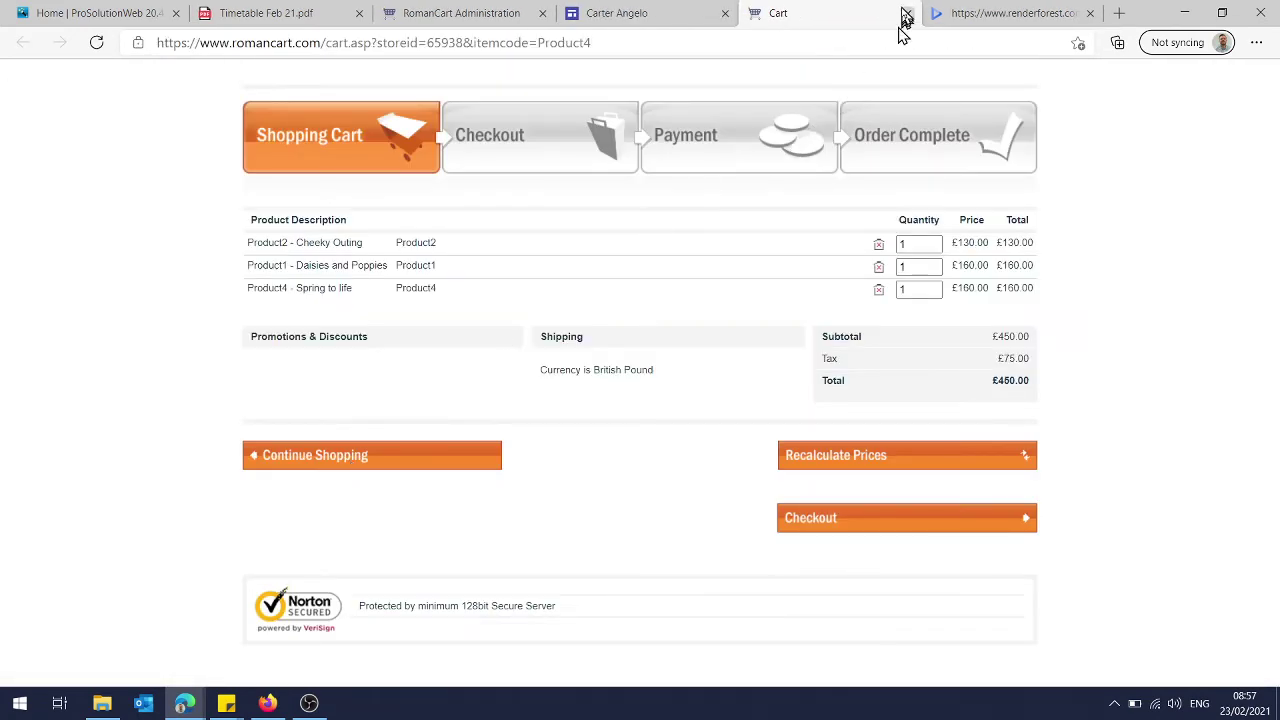
click(907, 14)
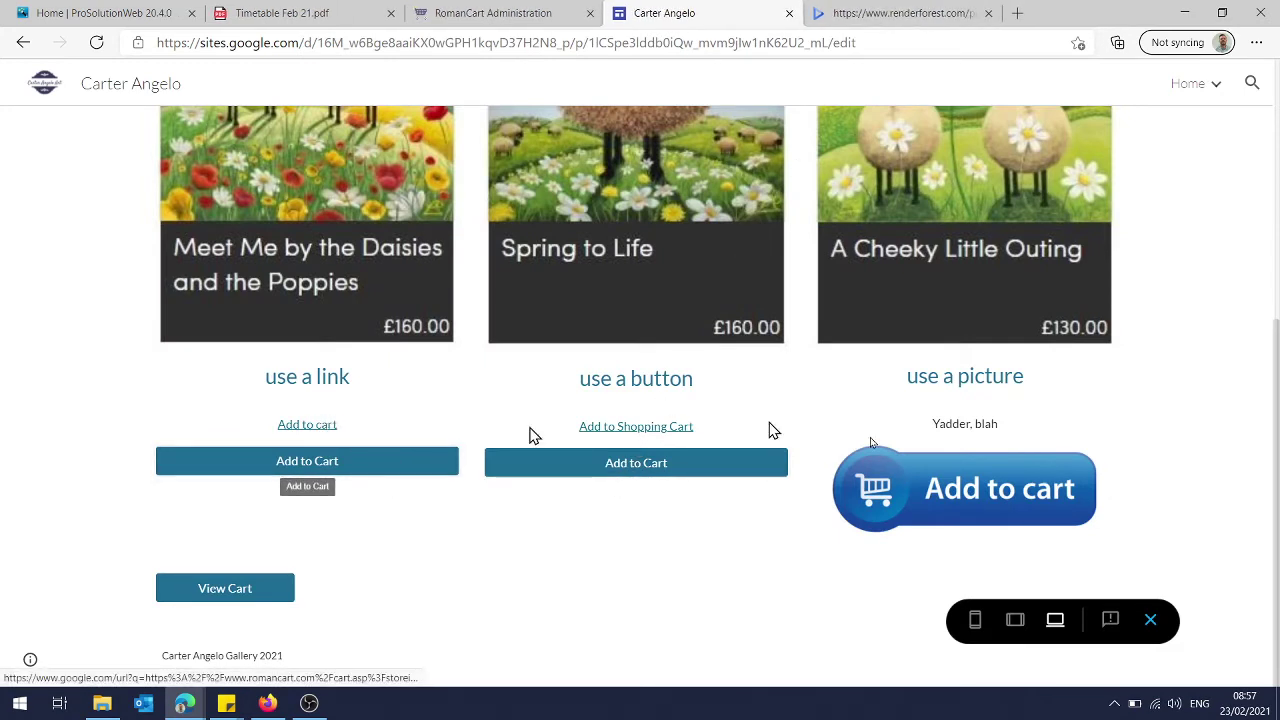
click(1151, 619)
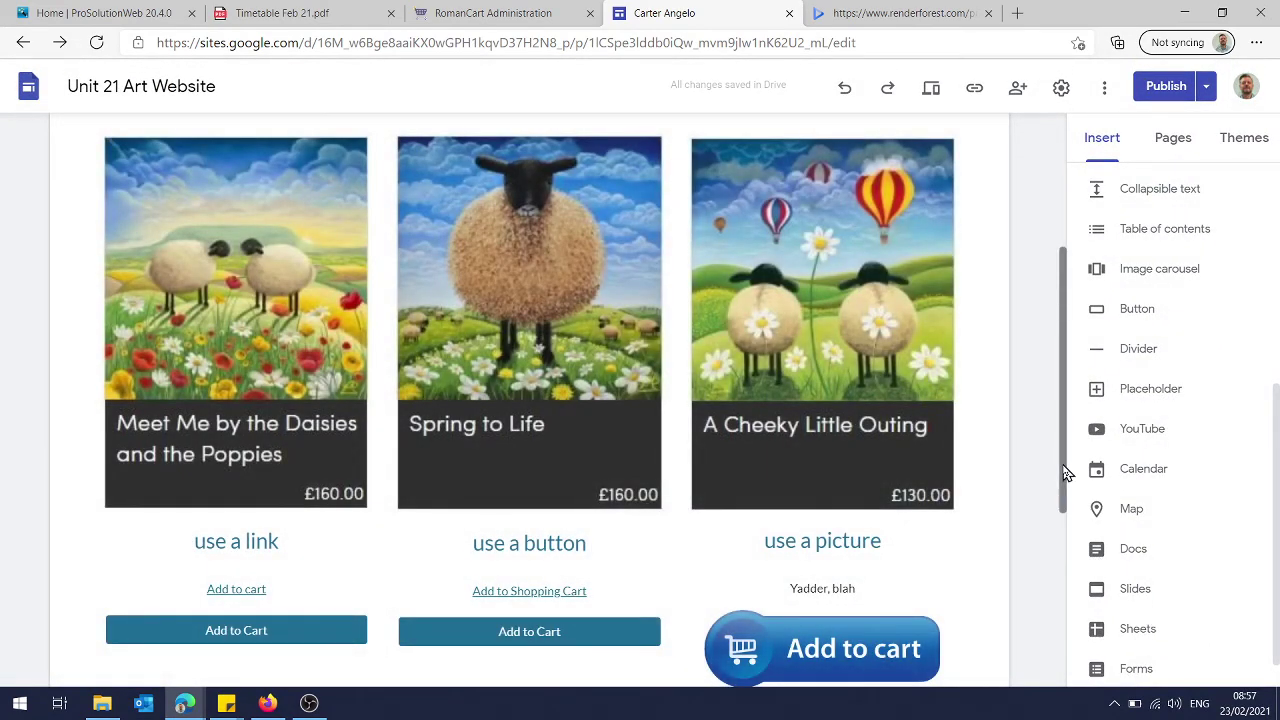
Change the style of the "Add to Cart" button under "use a link" to Outlined
scroll(1067, 473, down, 4)
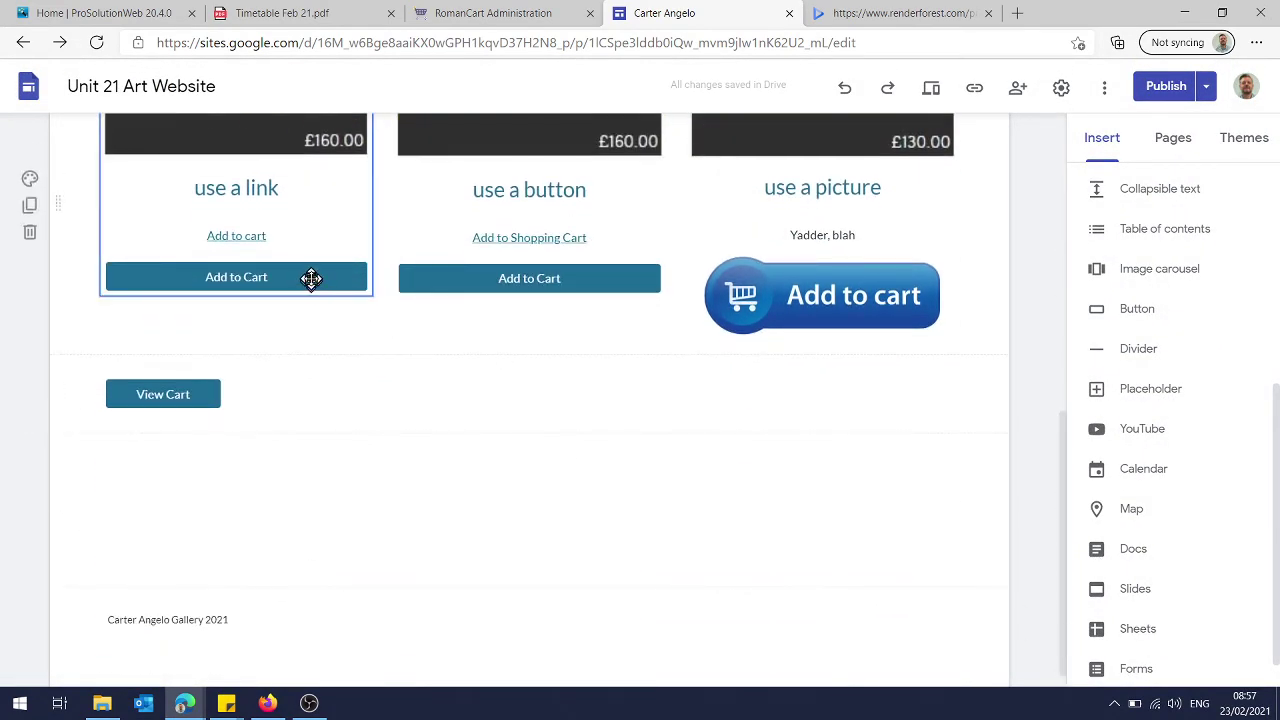
click(311, 279)
click(311, 279)
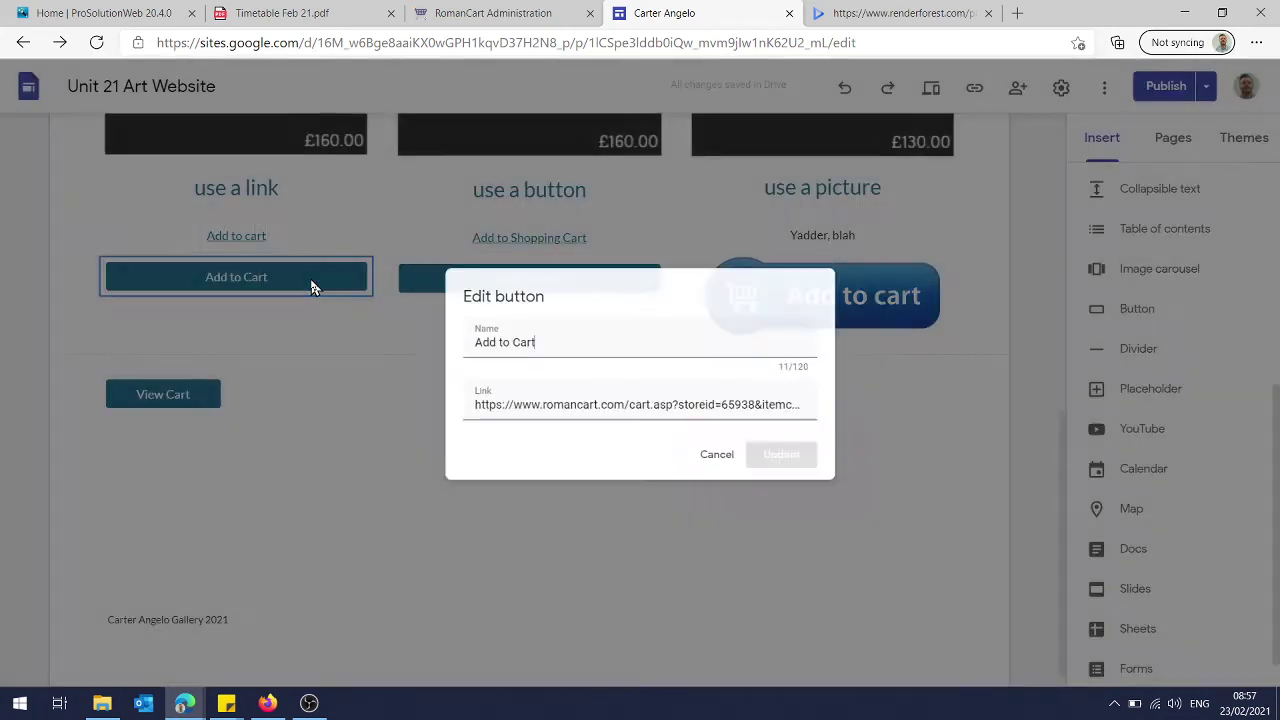
click(716, 462)
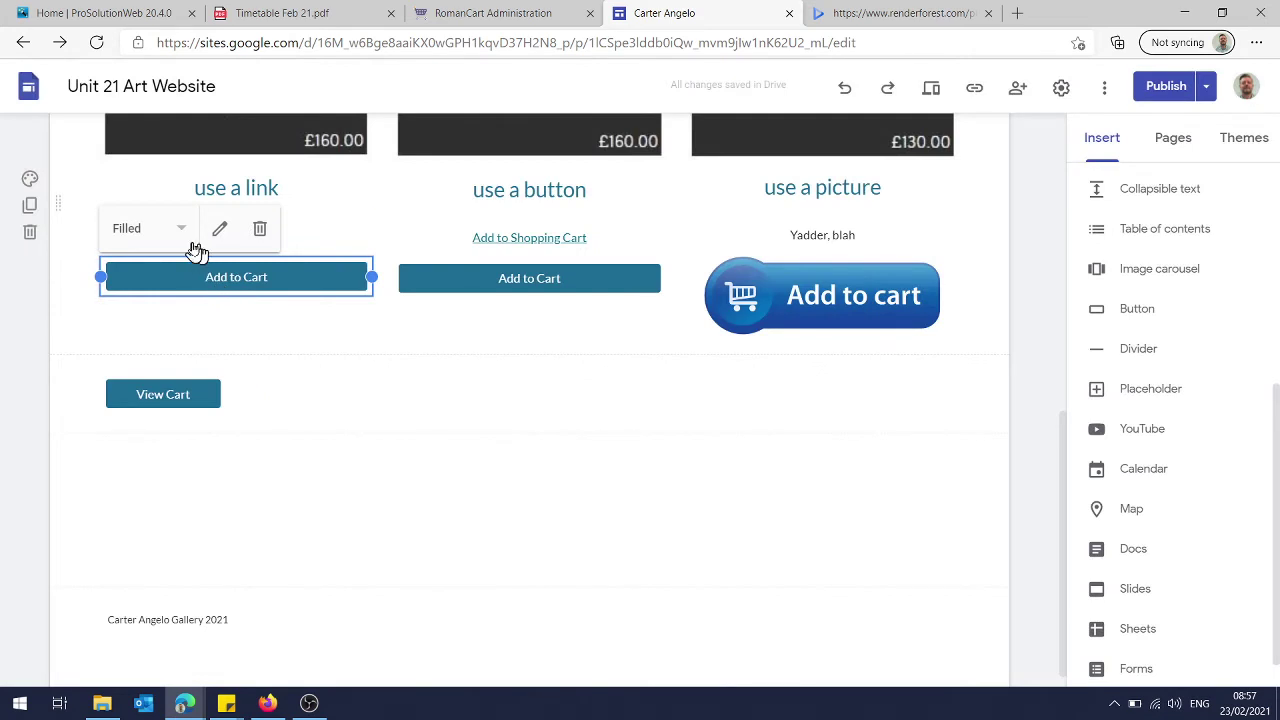
click(180, 234)
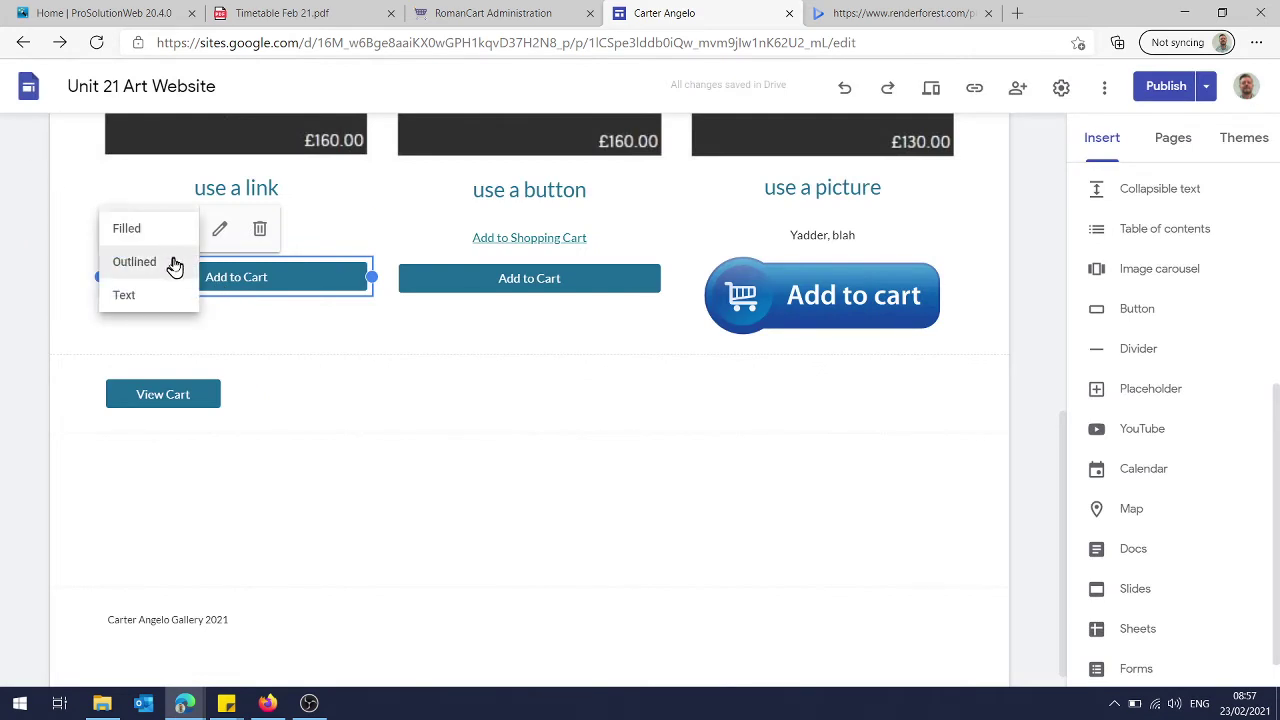
click(174, 264)
click(252, 338)
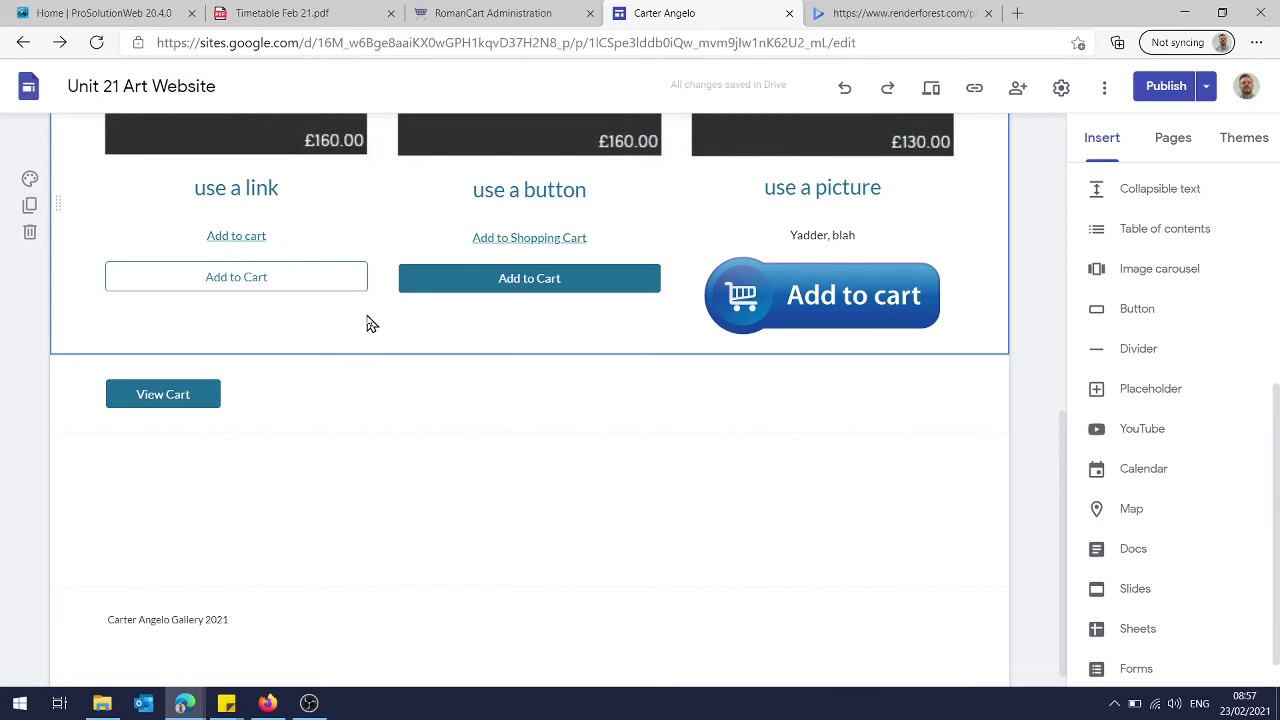
Try the Text style on the "Add to Cart" button under "use a link"
double_click(336, 275)
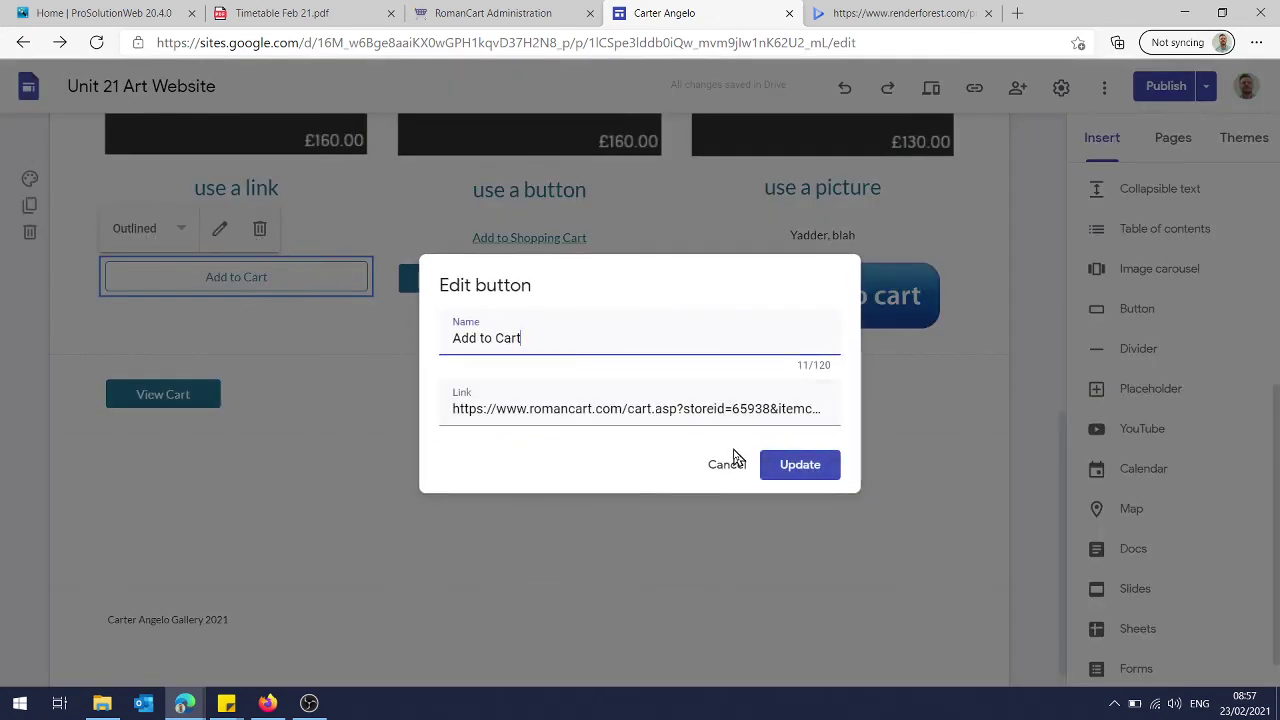
click(727, 464)
click(166, 236)
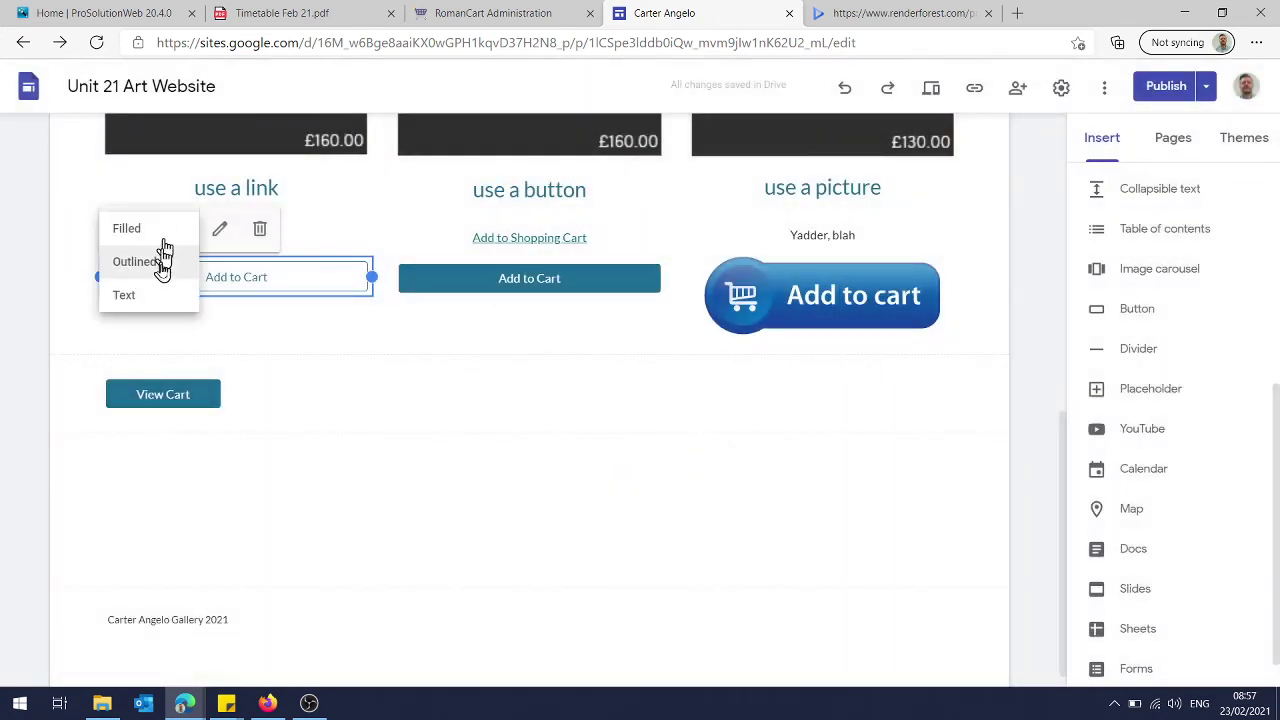
click(160, 294)
click(232, 333)
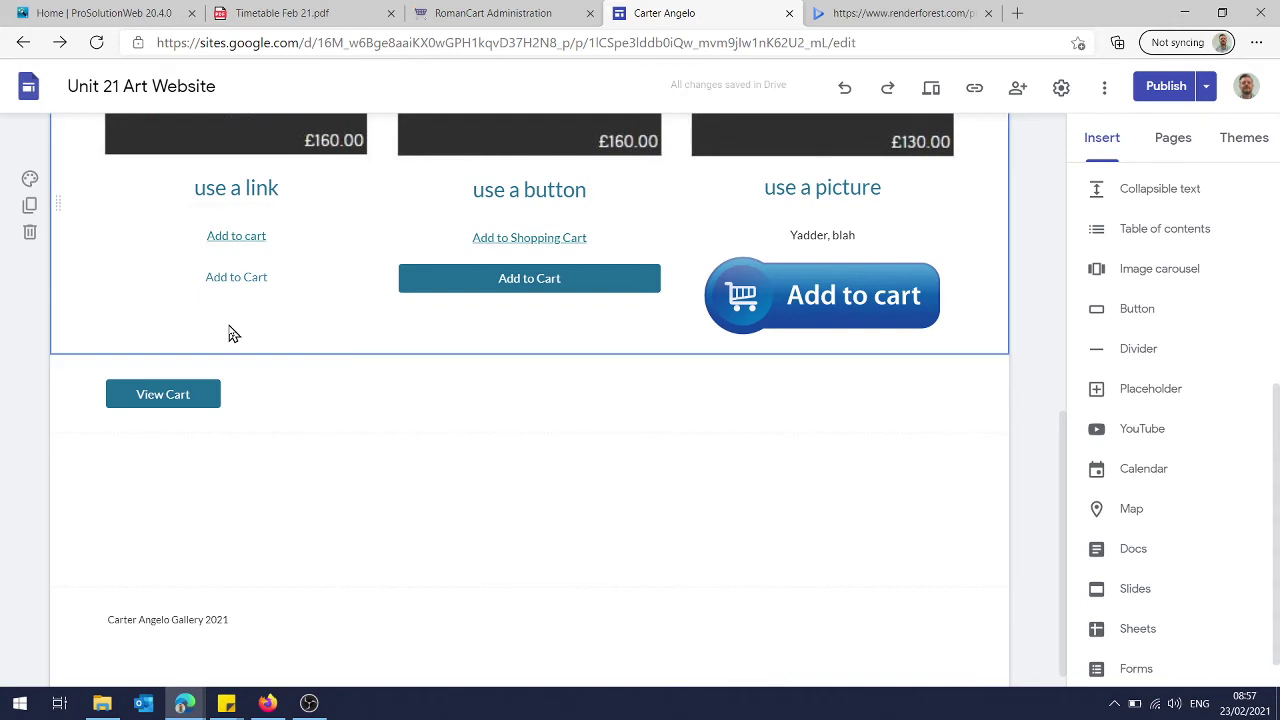
Set the "Add to Cart" button under "use a link" back to the Outlined style
double_click(283, 280)
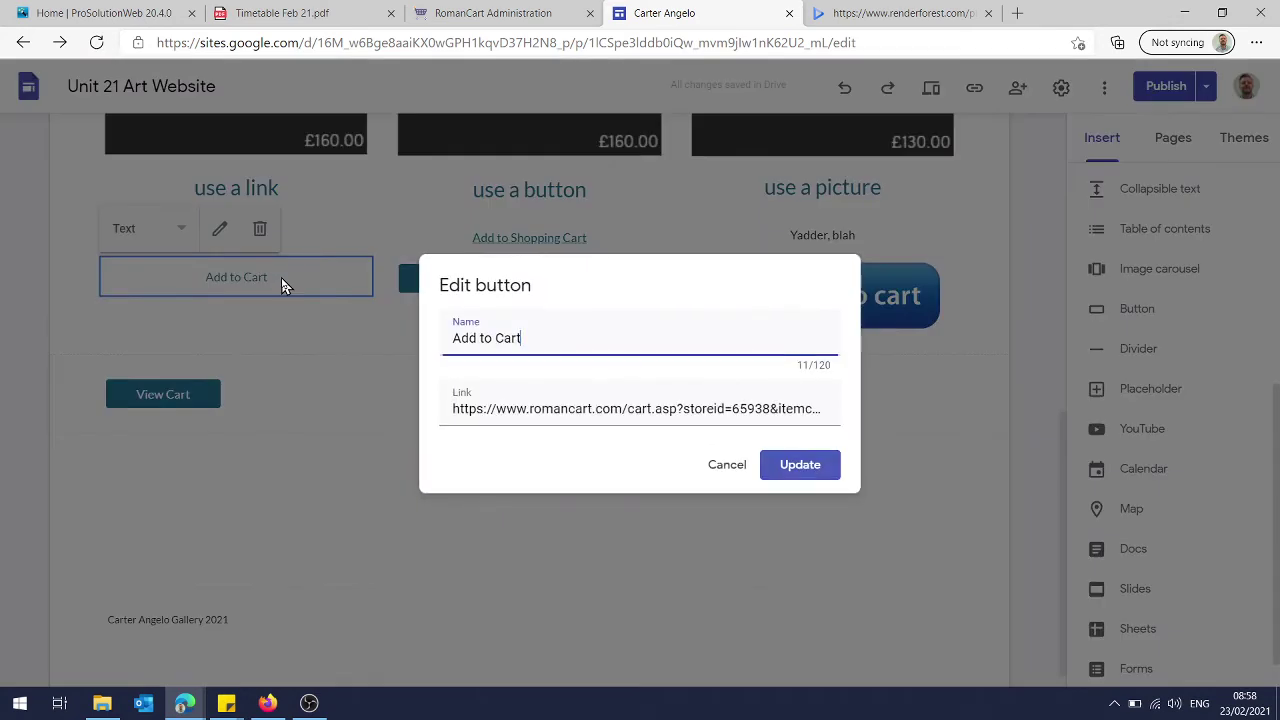
click(722, 464)
click(181, 229)
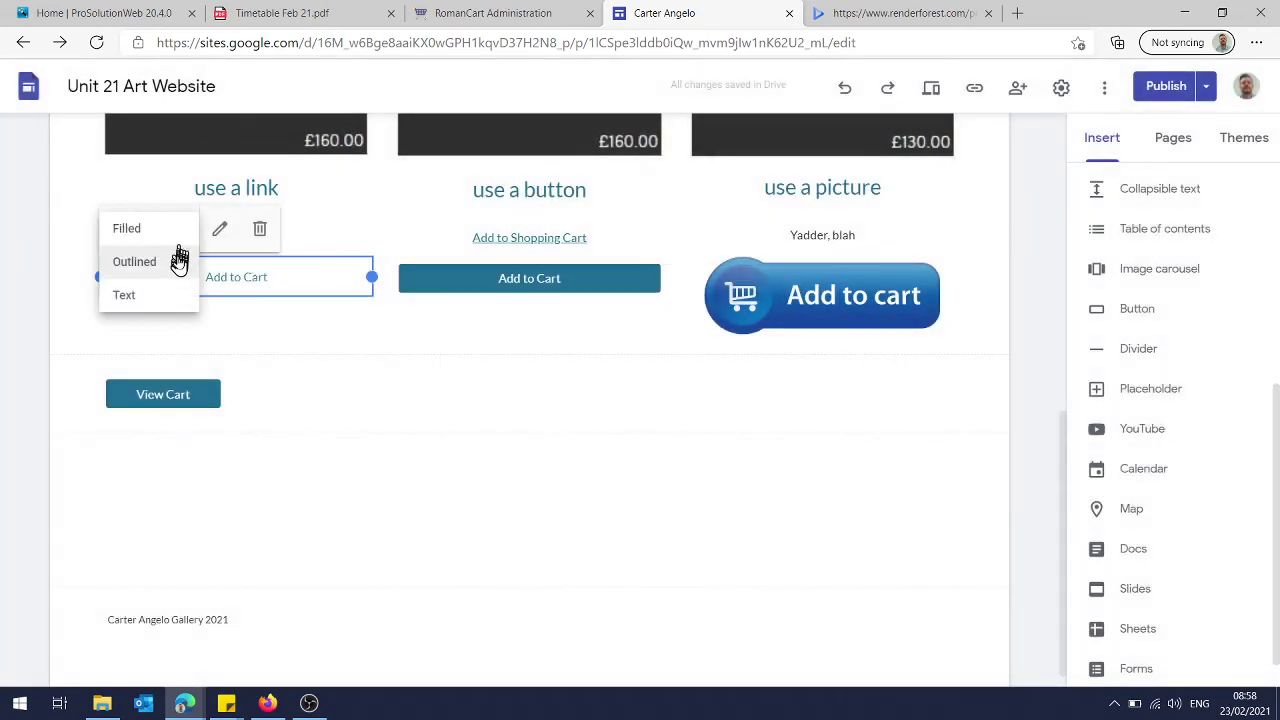
click(178, 260)
click(257, 323)
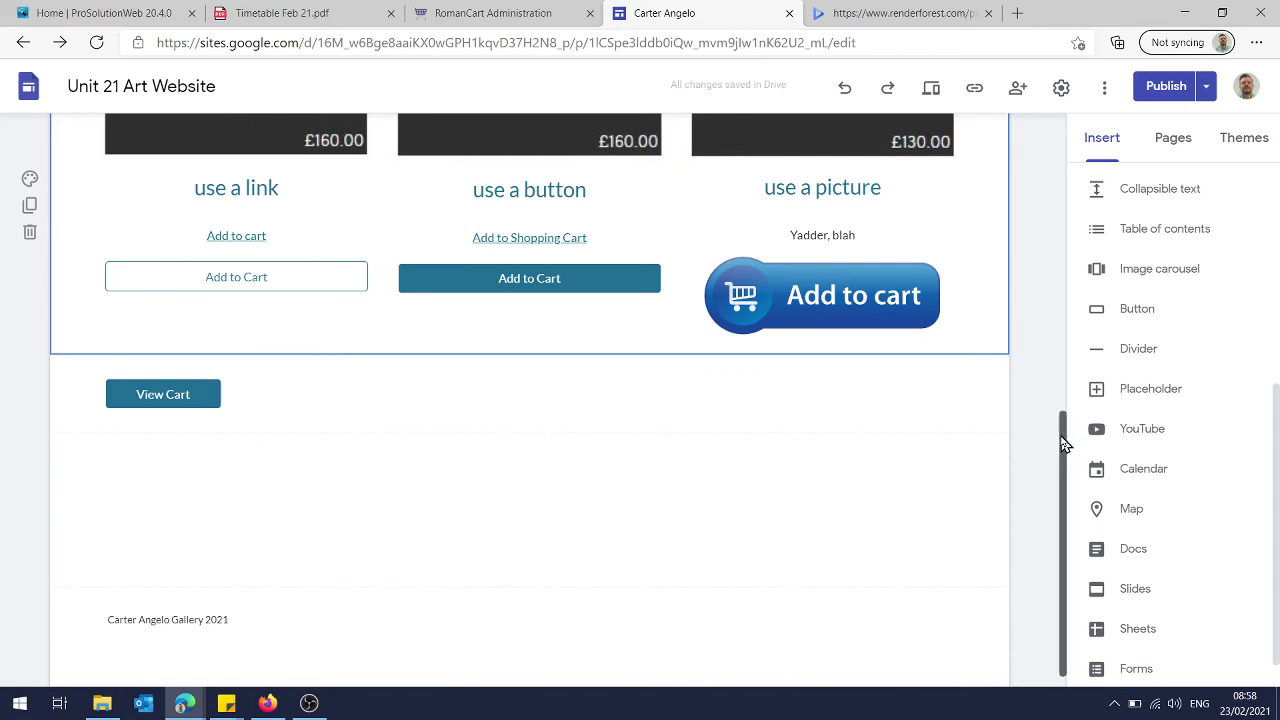
Upload the picture cart_blue.jpg from the website's images folder onto the page
mouse_move(1063, 434)
mouse_down()
mouse_move(1064, 385)
mouse_move(1065, 410)
mouse_up()
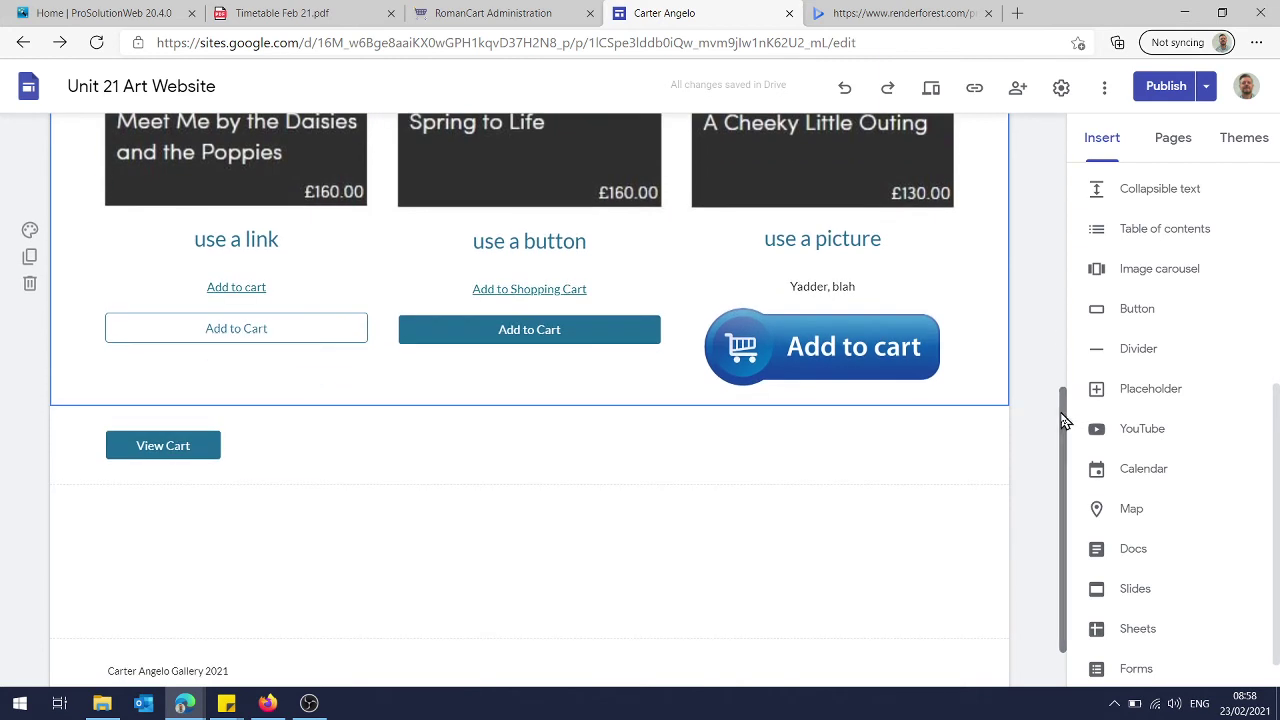
click(1107, 137)
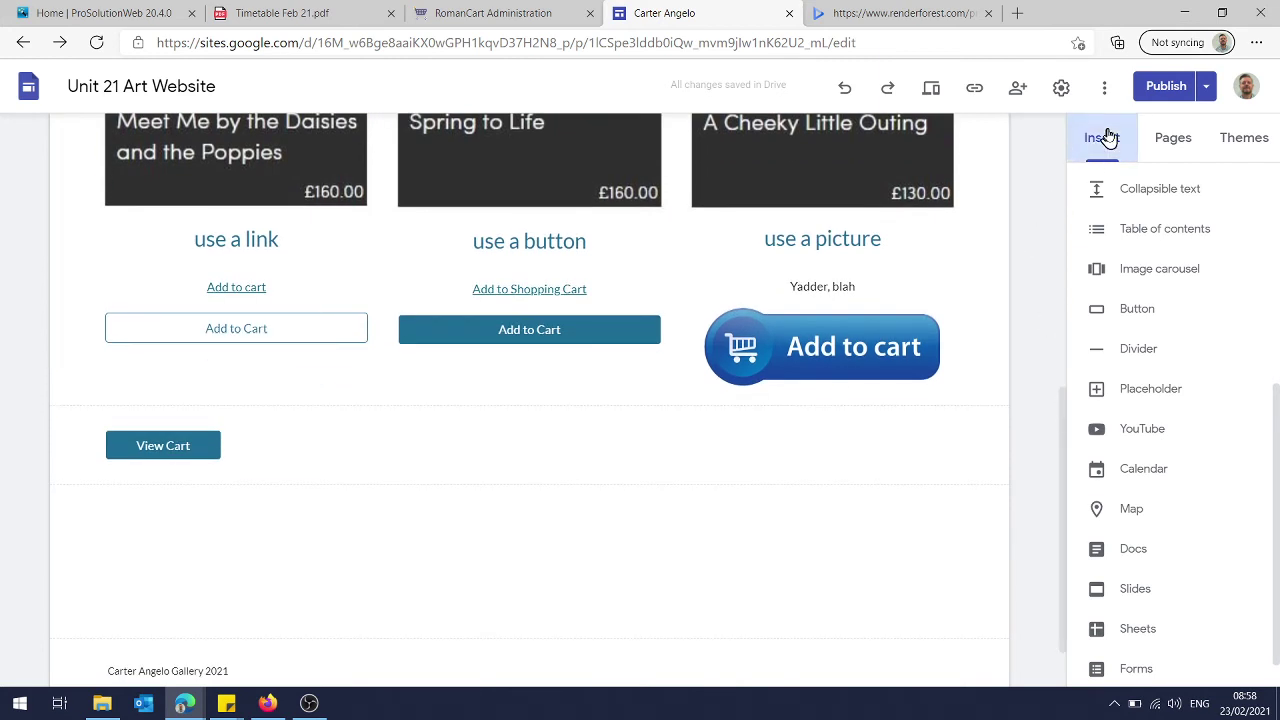
drag(1277, 416, 1266, 191)
click(1233, 198)
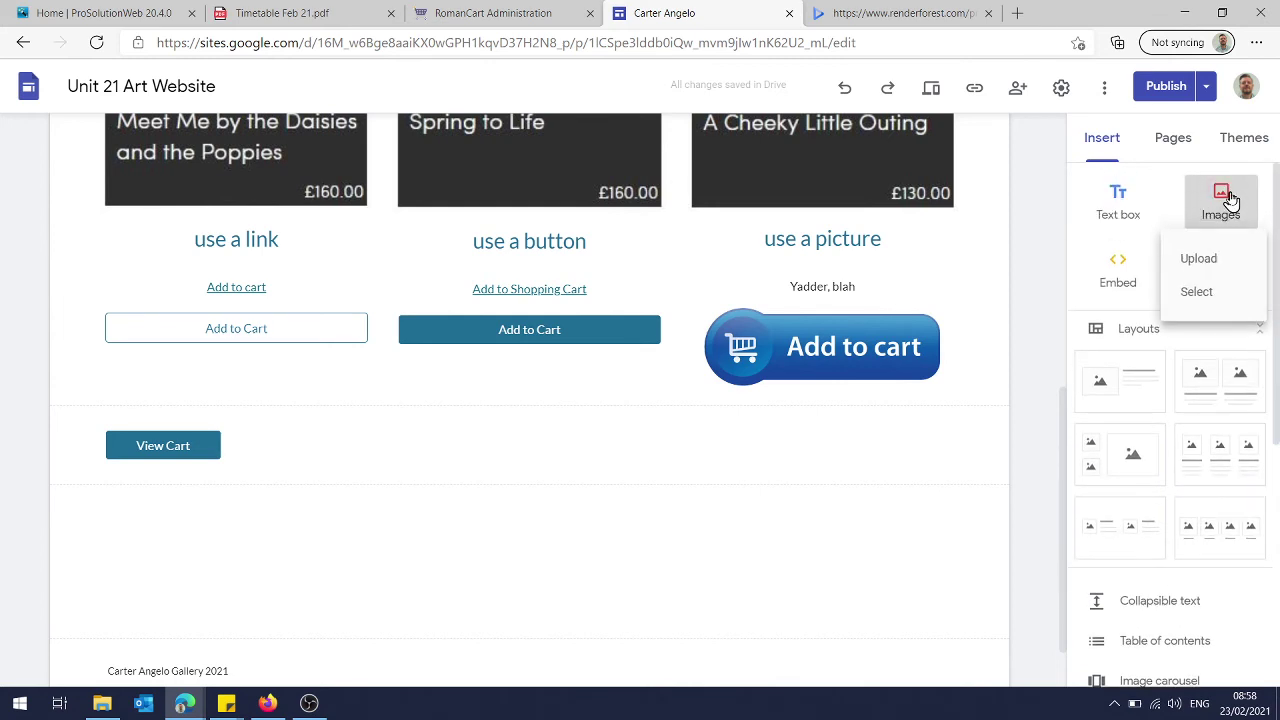
click(1196, 261)
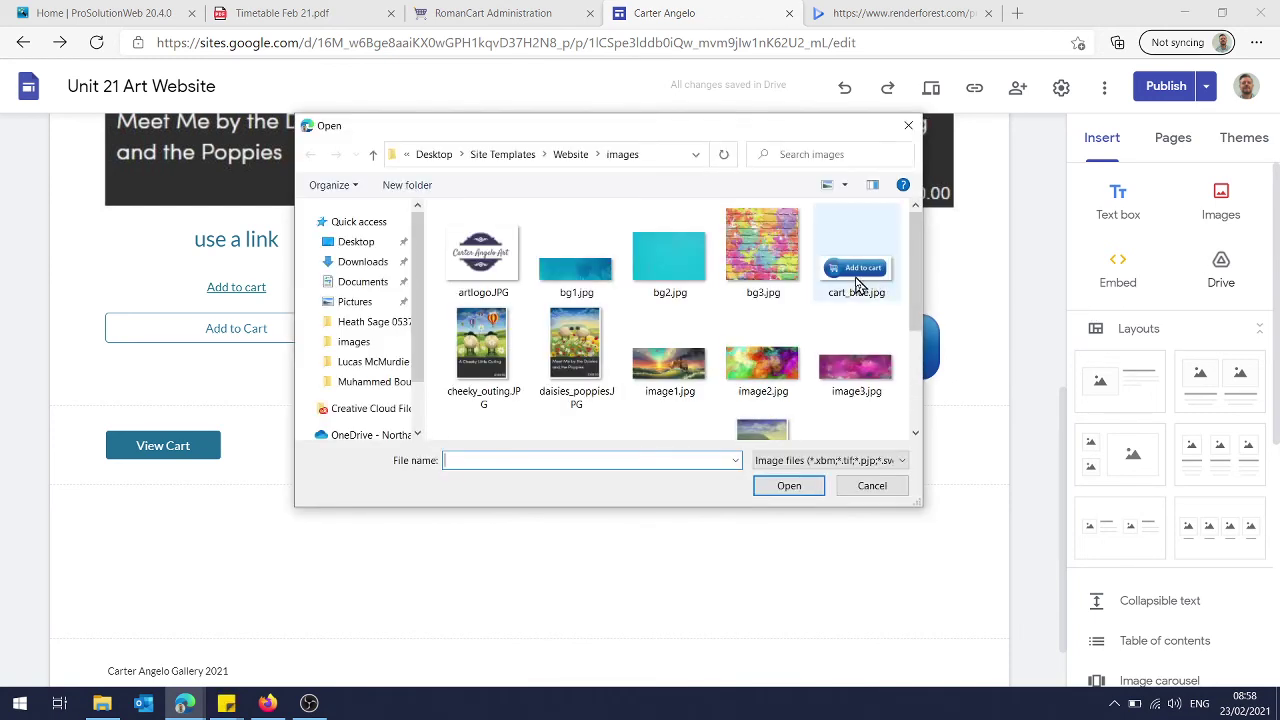
click(857, 285)
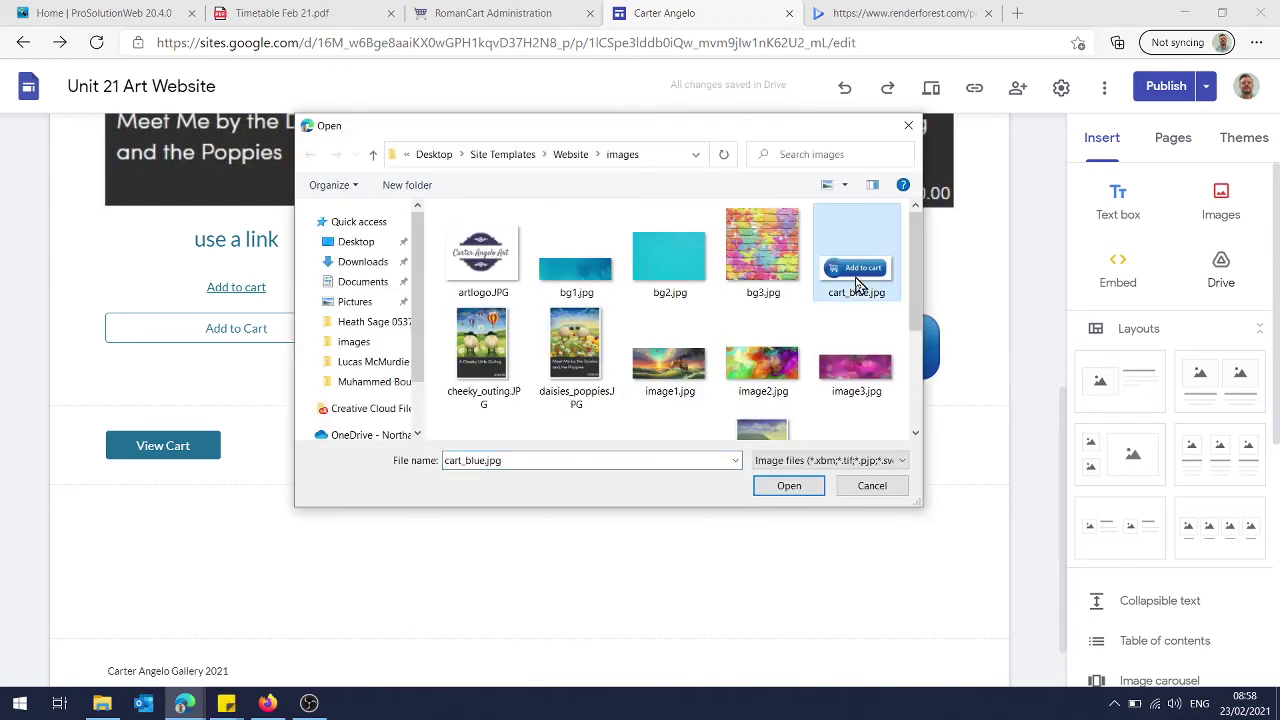
click(789, 486)
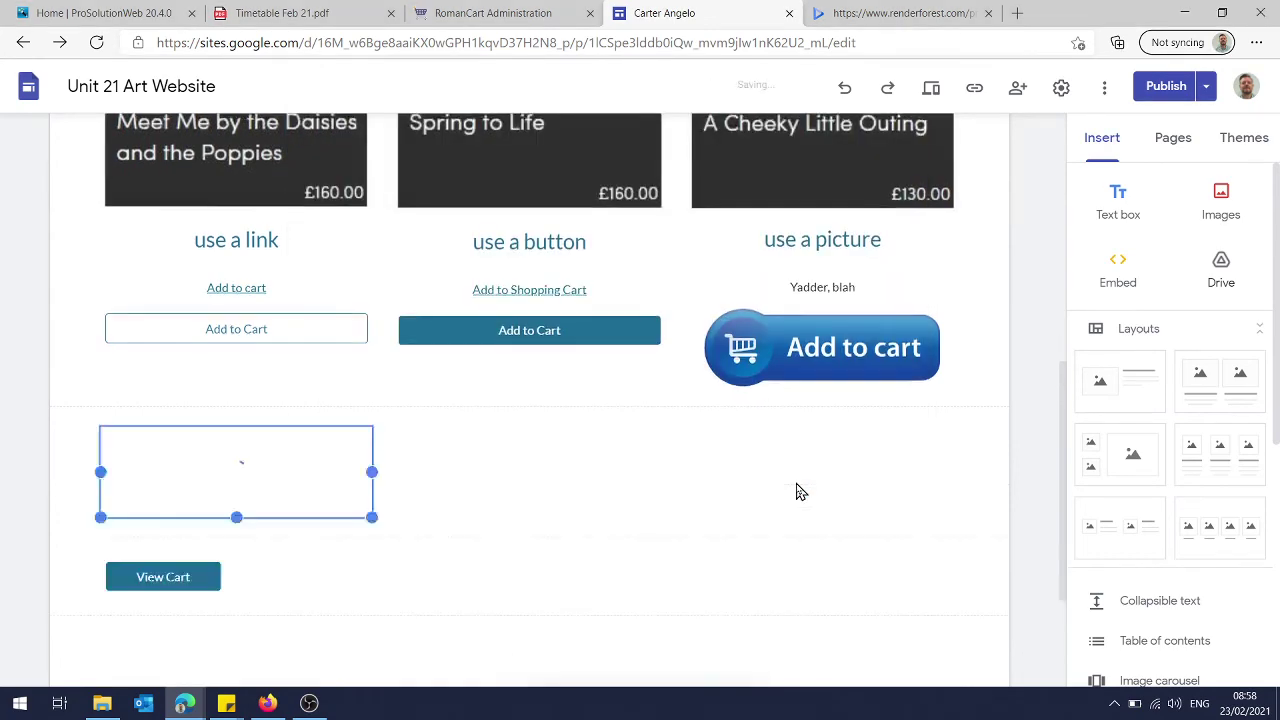
Narrow the new "Add to cart" picture and link it to the pasted RomanCart address with itemcode=Product4
scroll(800, 492, down, 2)
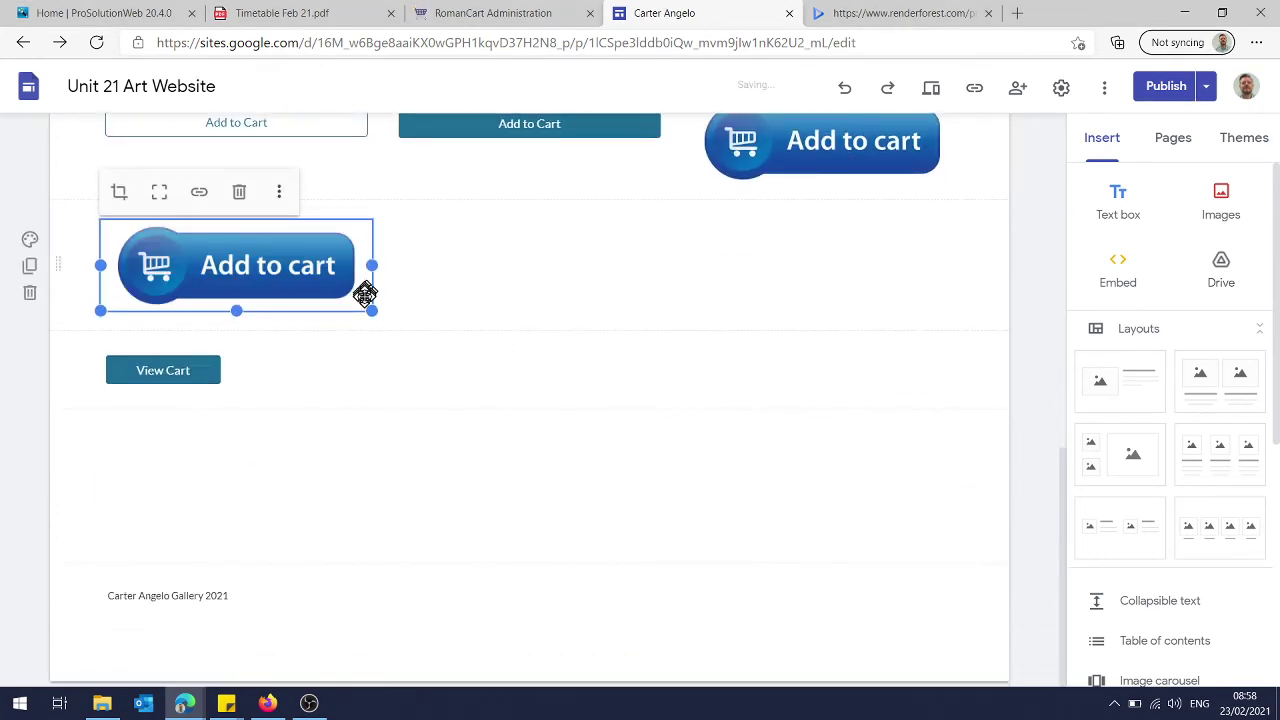
drag(371, 312, 340, 313)
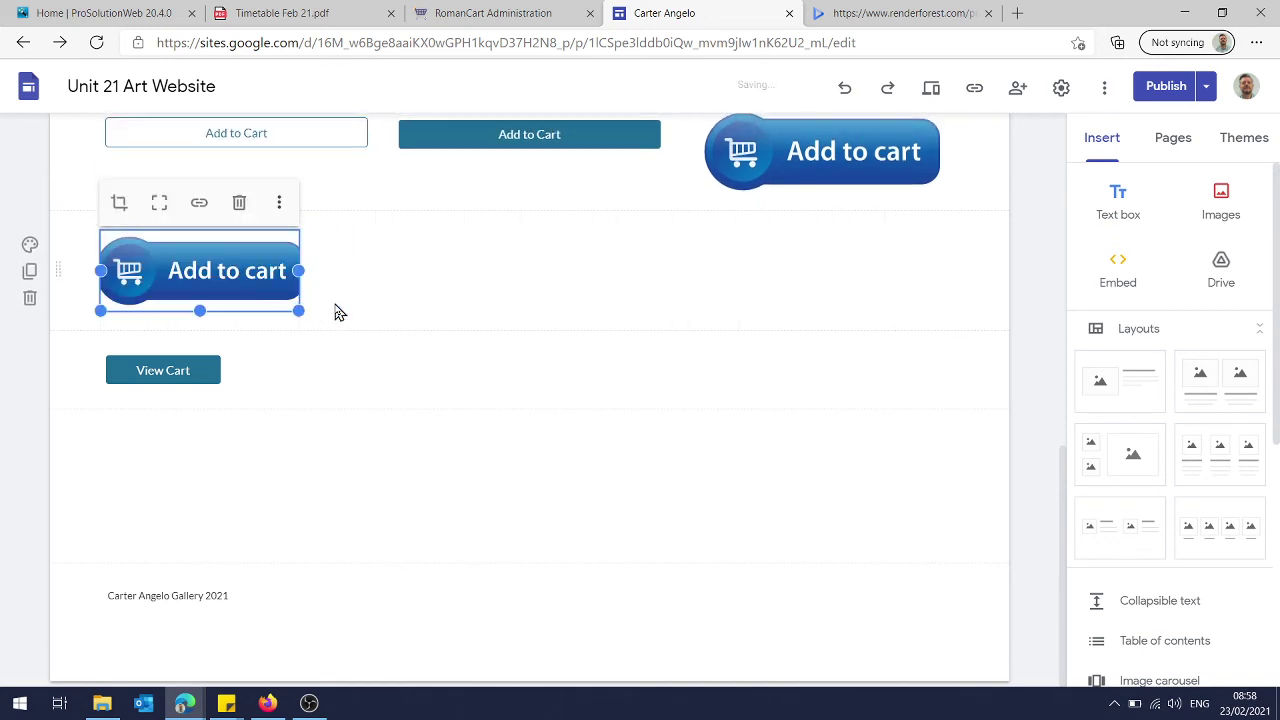
click(199, 203)
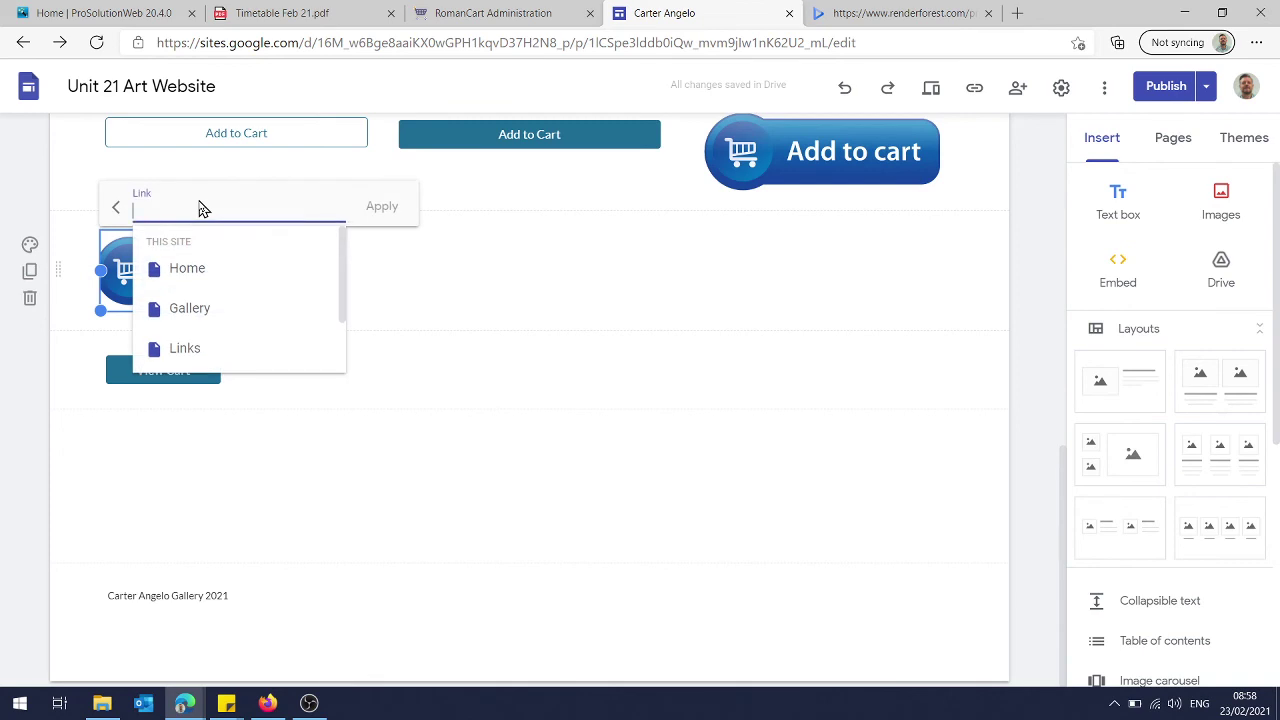
key(ctrl+v)
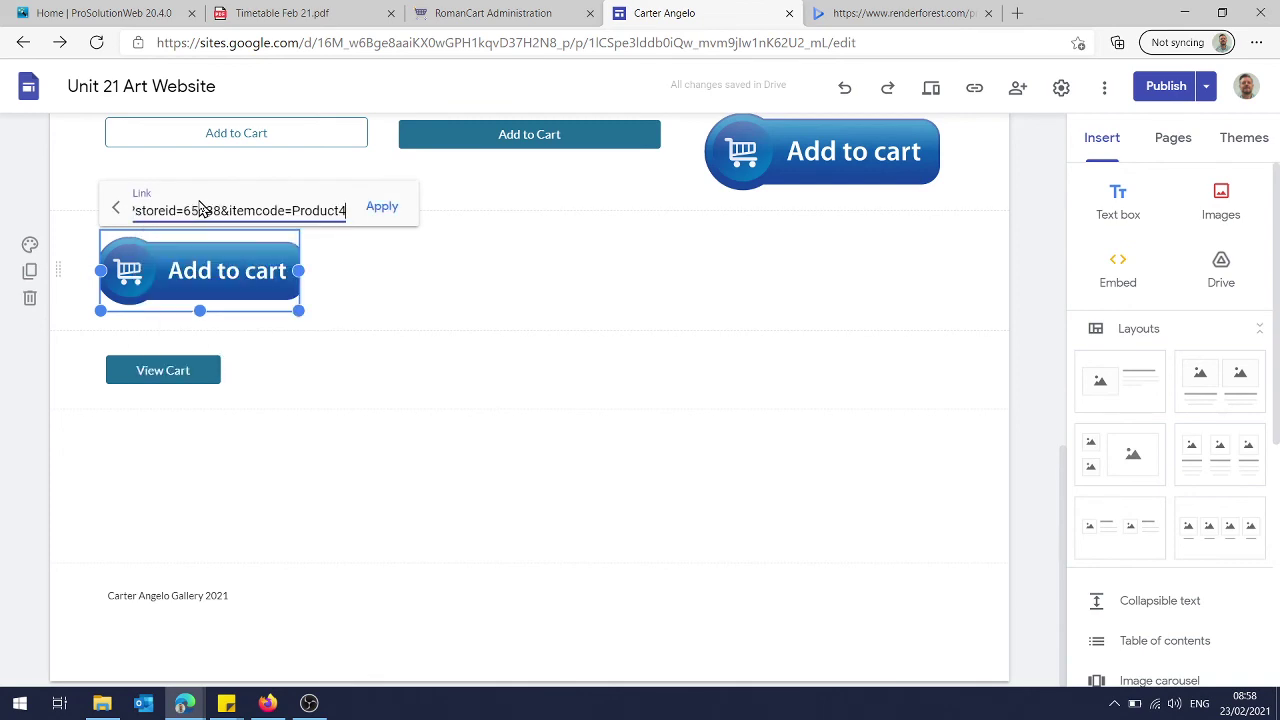
click(379, 219)
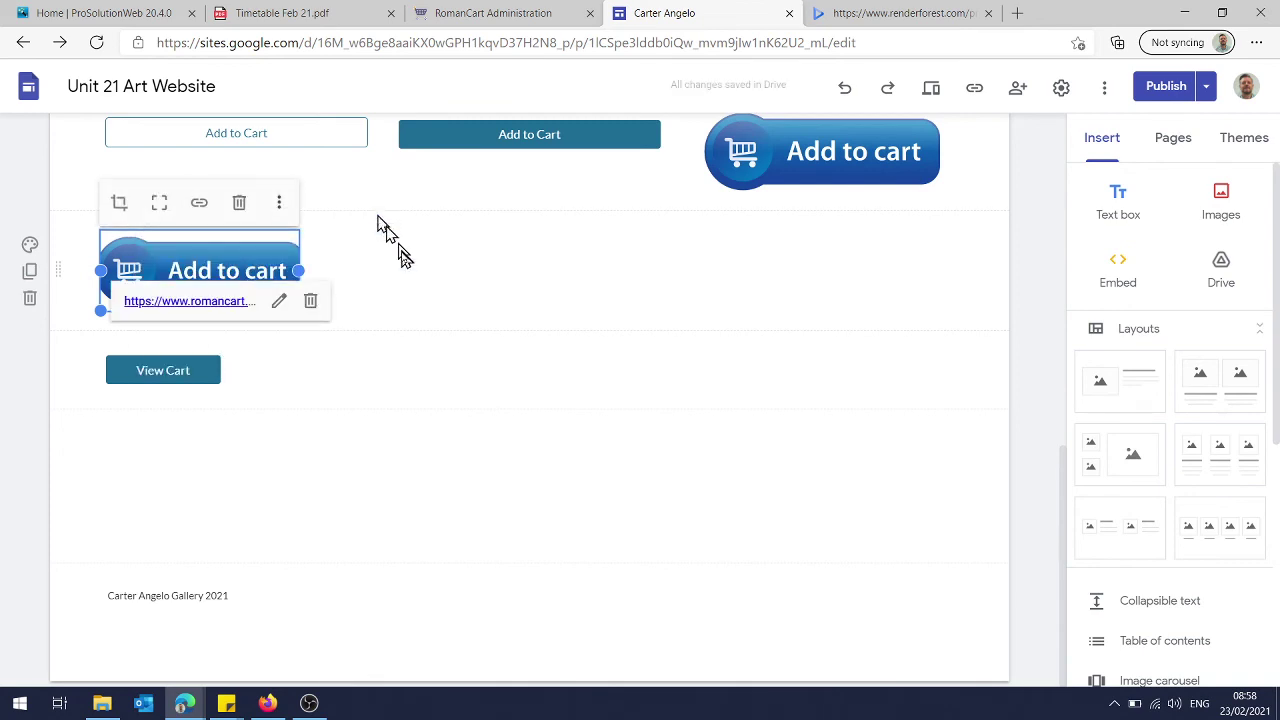
click(402, 255)
Widen the linked "Add to cart" picture to the column width and move it directly below the outlined "Add to Cart" button
click(234, 257)
drag(302, 272, 386, 283)
drag(302, 271, 297, 177)
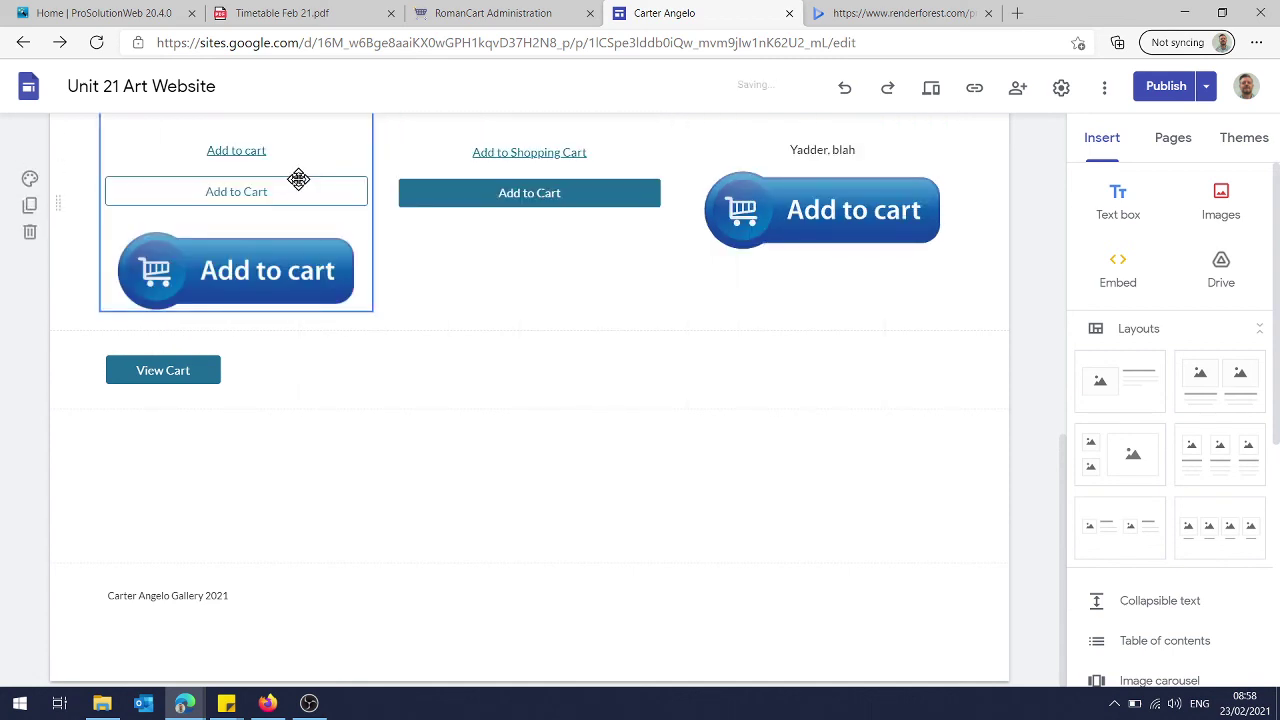
click(437, 268)
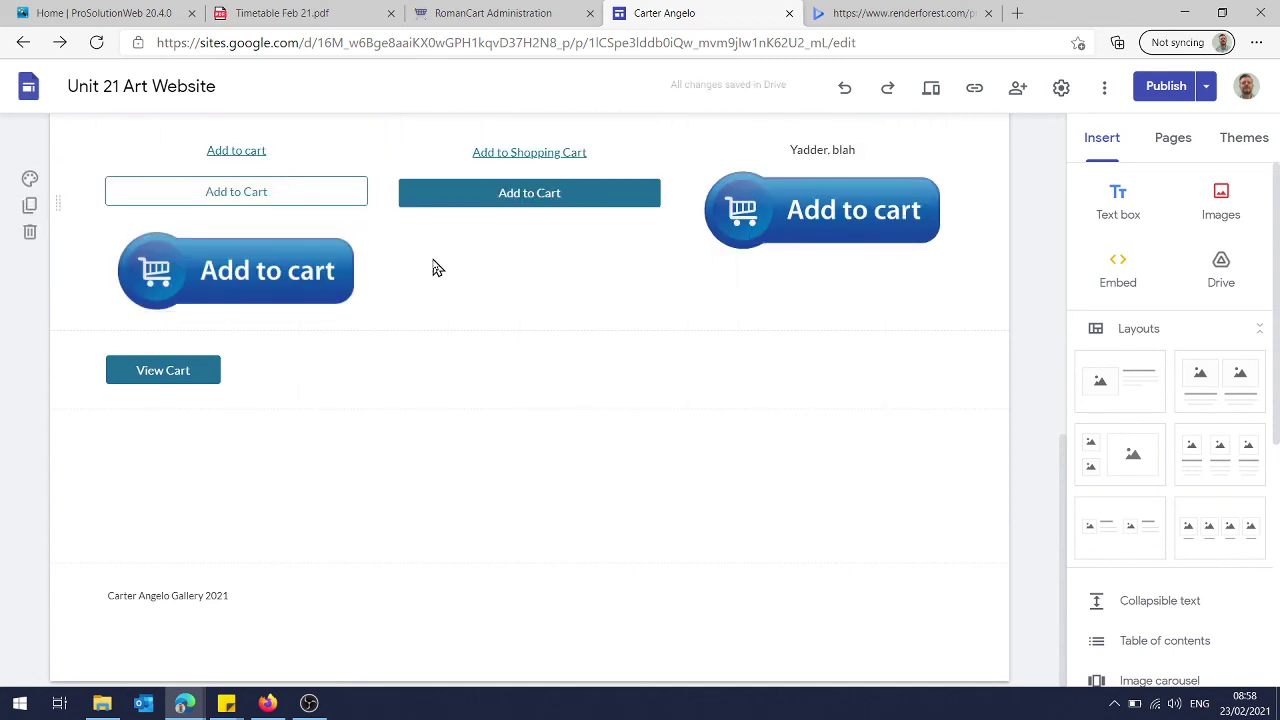
Preview the Shop 2 page, test the "Add to cart" picture under "use a link", and close the opened cart page
click(931, 89)
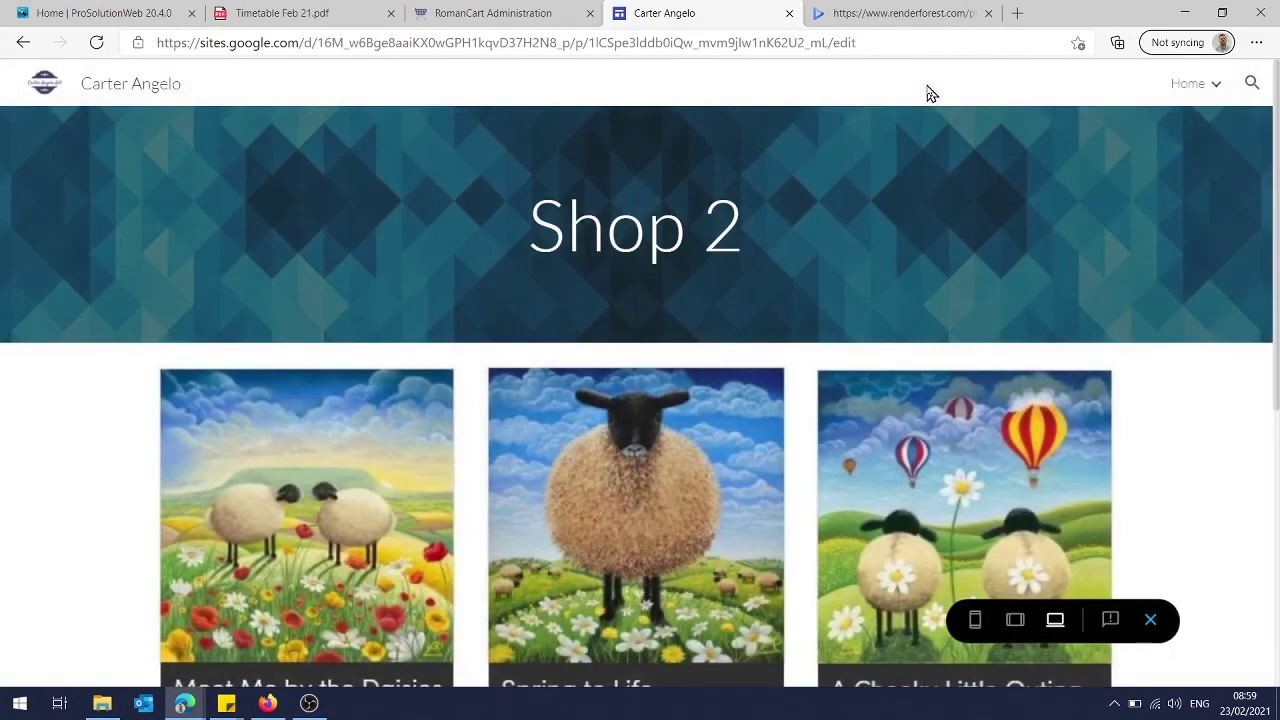
scroll(1268, 282, down, 5)
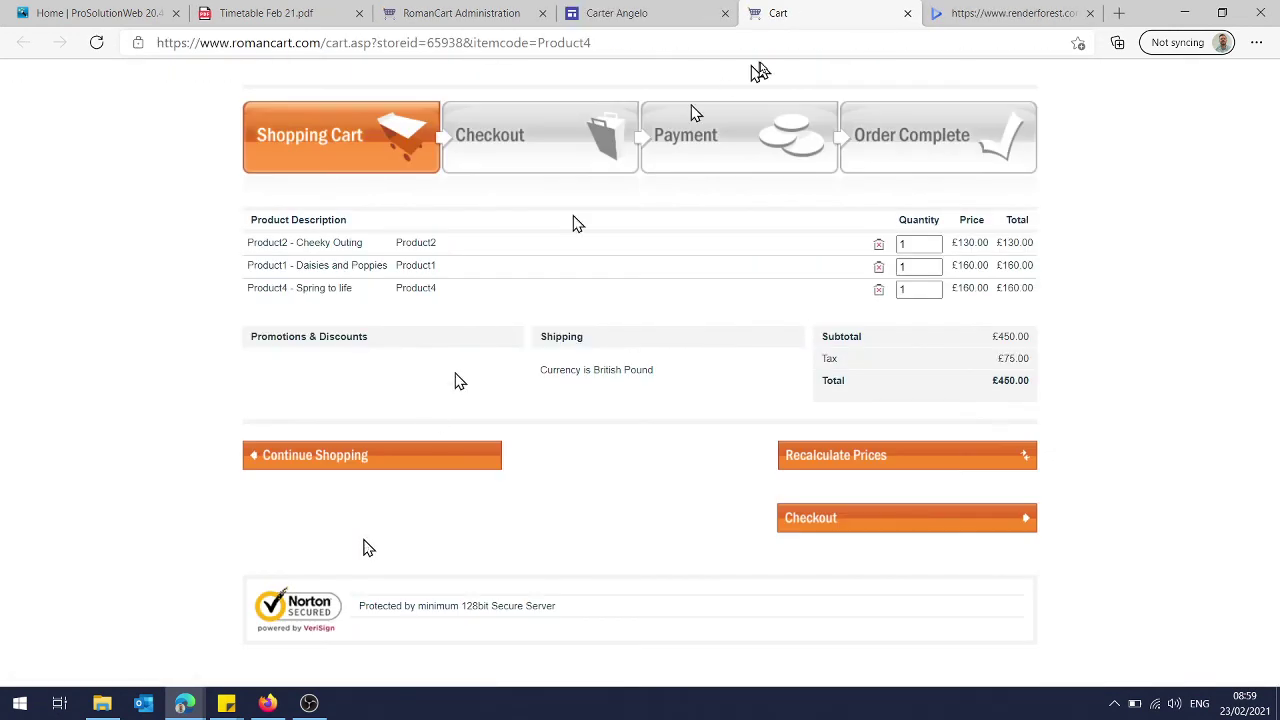
click(907, 13)
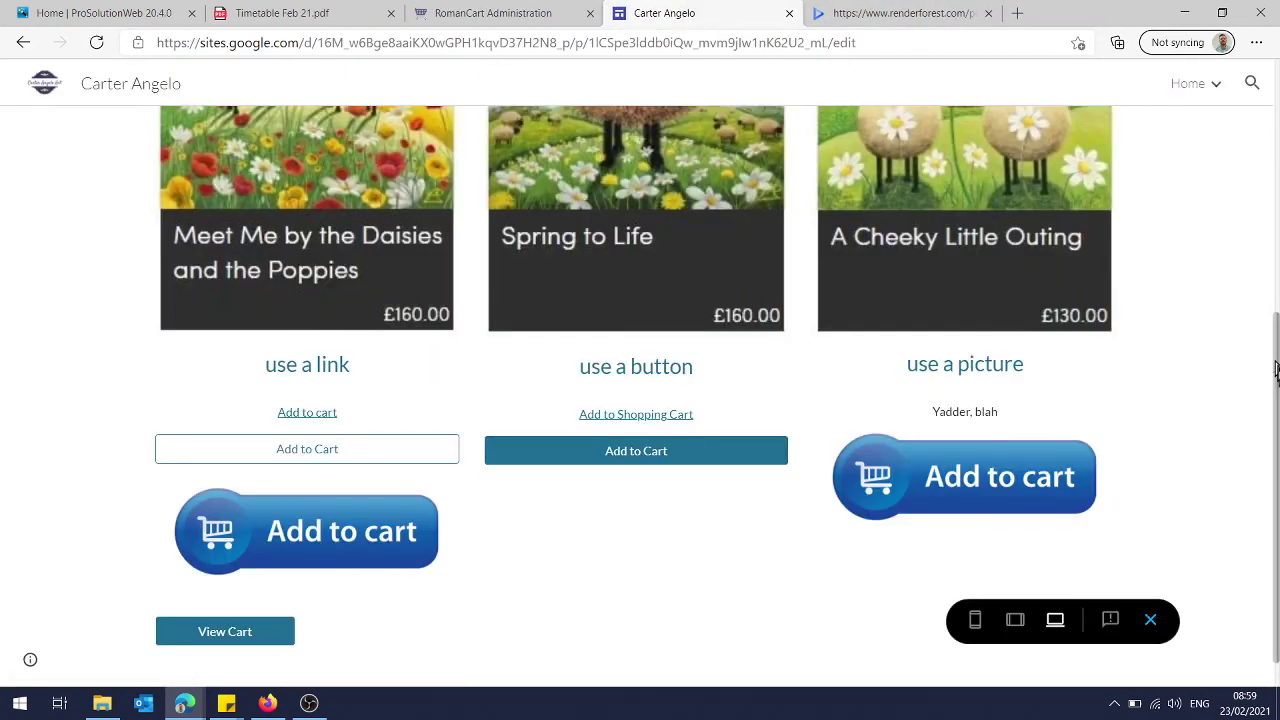